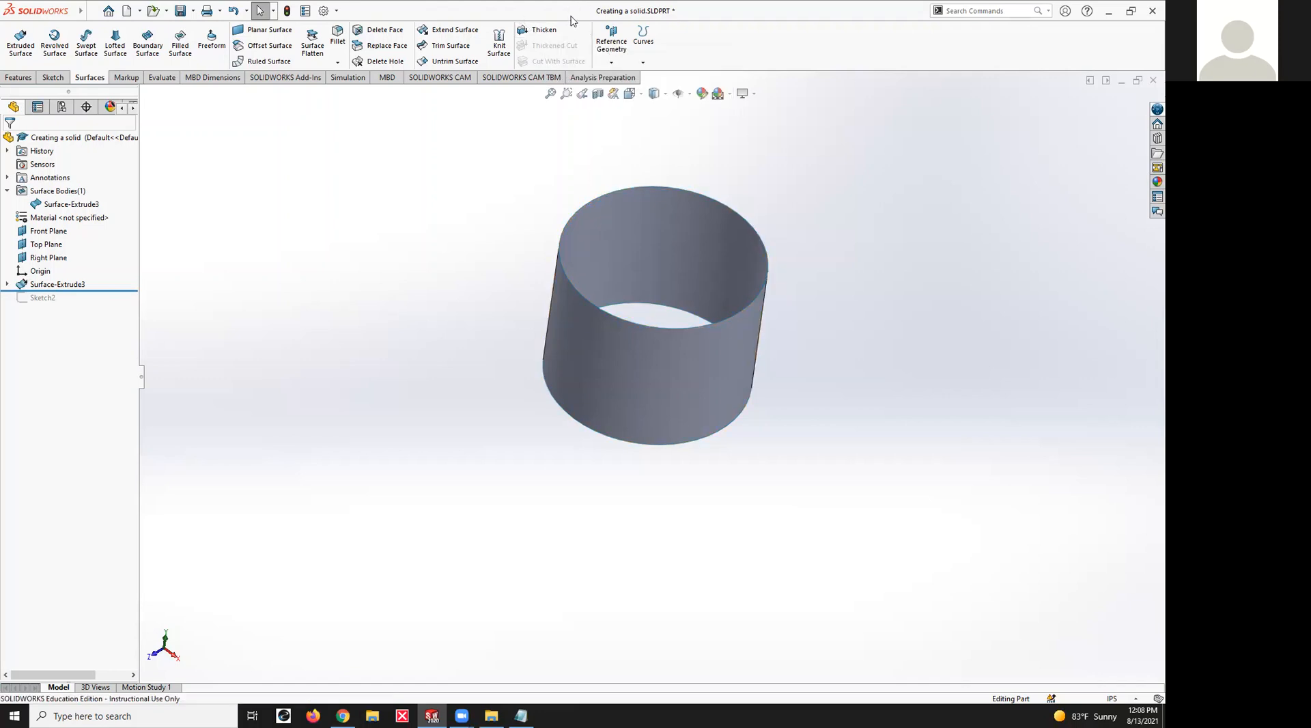
Thicken the extruded cylinder surface by 0.10 in toward its inside
{"action": "left_click", "coordinate": [538, 30]}
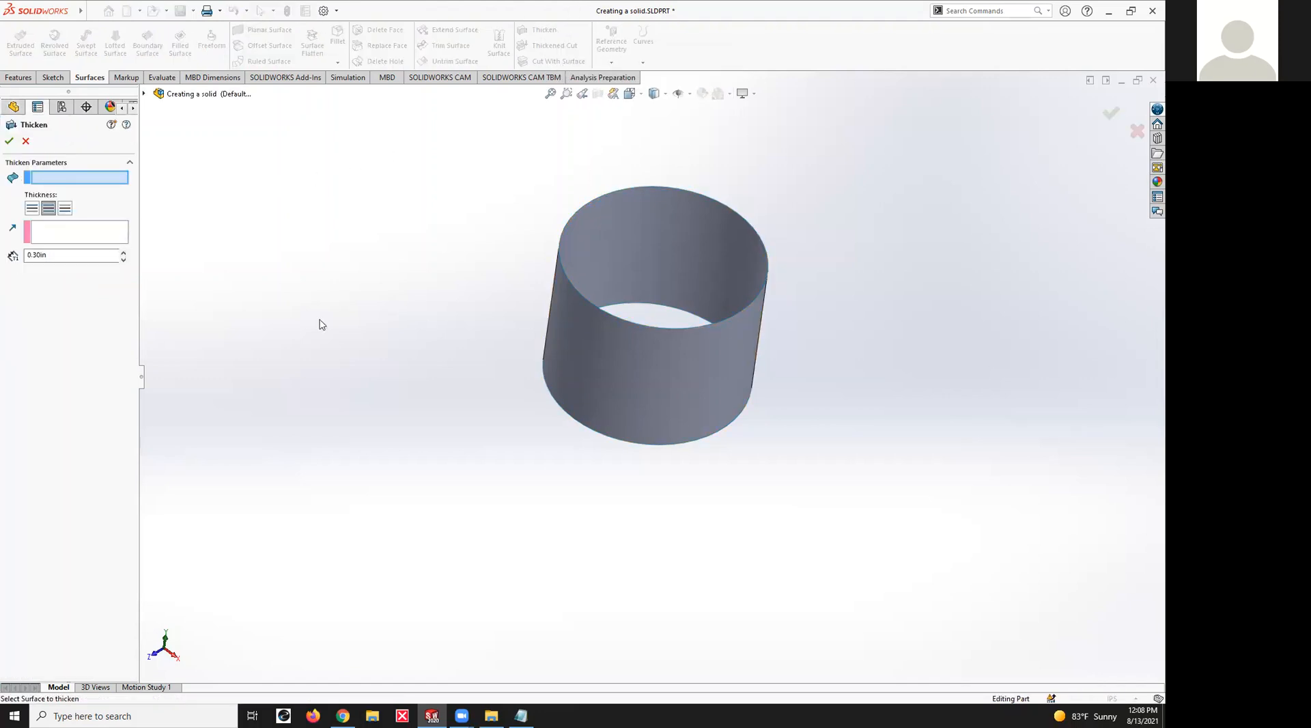
{"action": "left_click", "coordinate": [662, 257]}
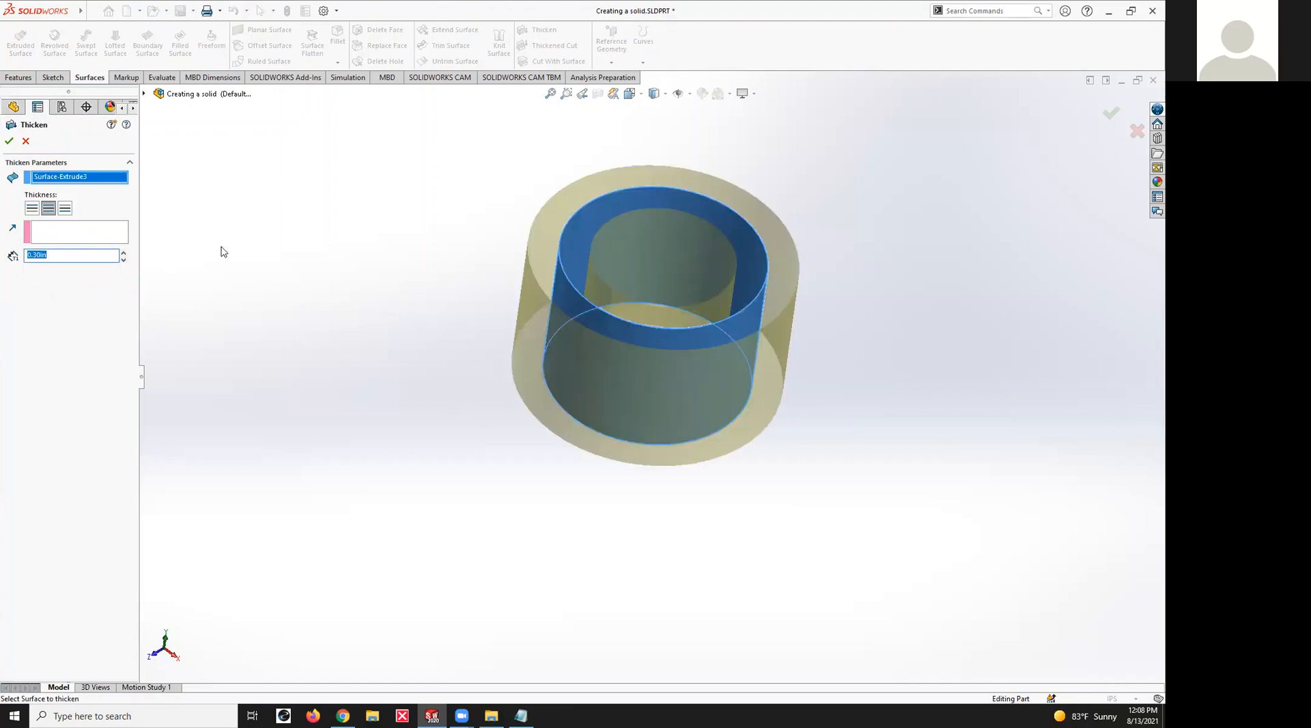
{"action": "middle_click_drag", "start_coordinate": [220, 246], "coordinate": [221, 274]}
{"action": "left_click", "coordinate": [123, 259]}
{"action": "left_click", "coordinate": [123, 259]}
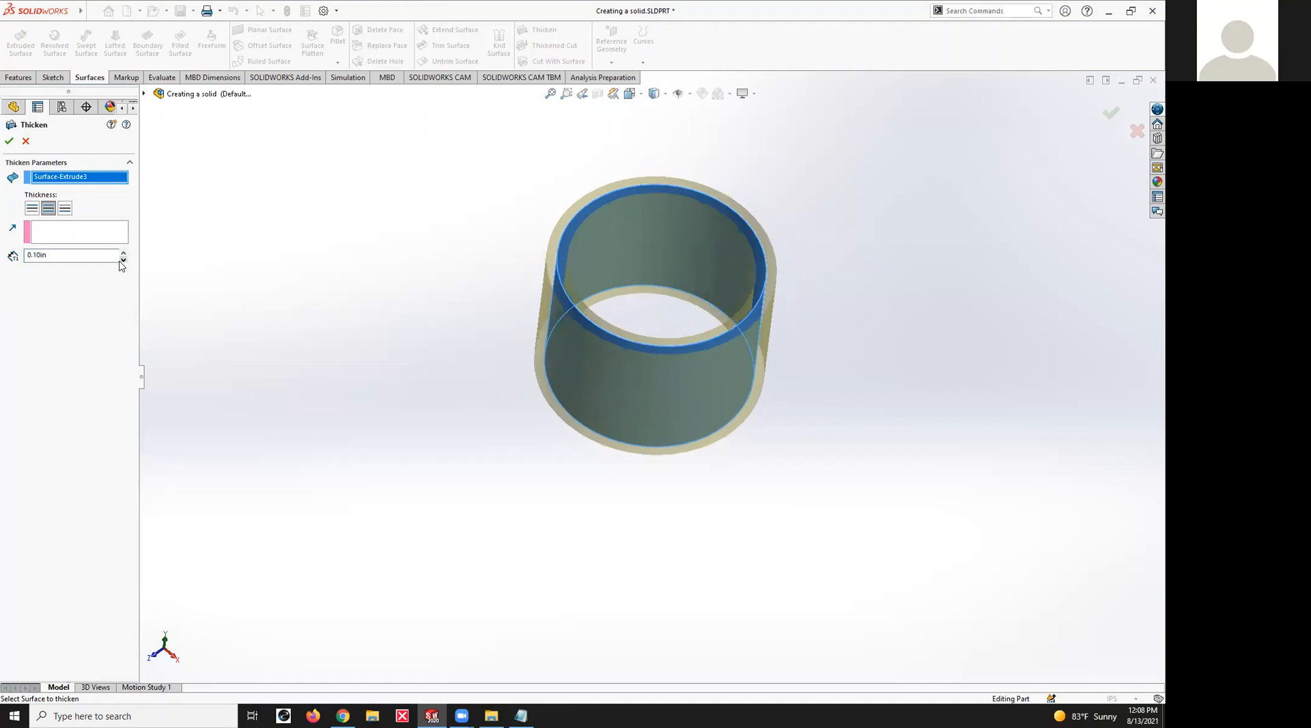
{"action": "left_click", "coordinate": [32, 209]}
{"action": "left_click", "coordinate": [66, 209]}
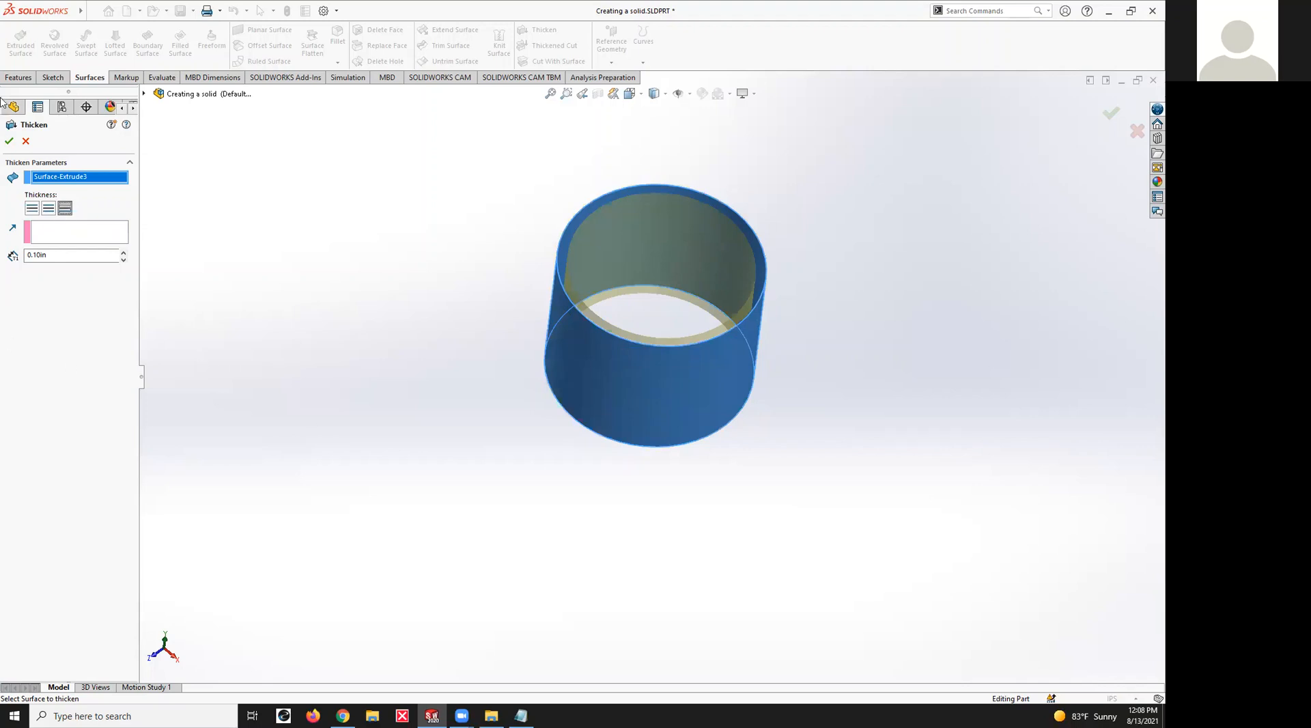
{"action": "left_click", "coordinate": [9, 141]}
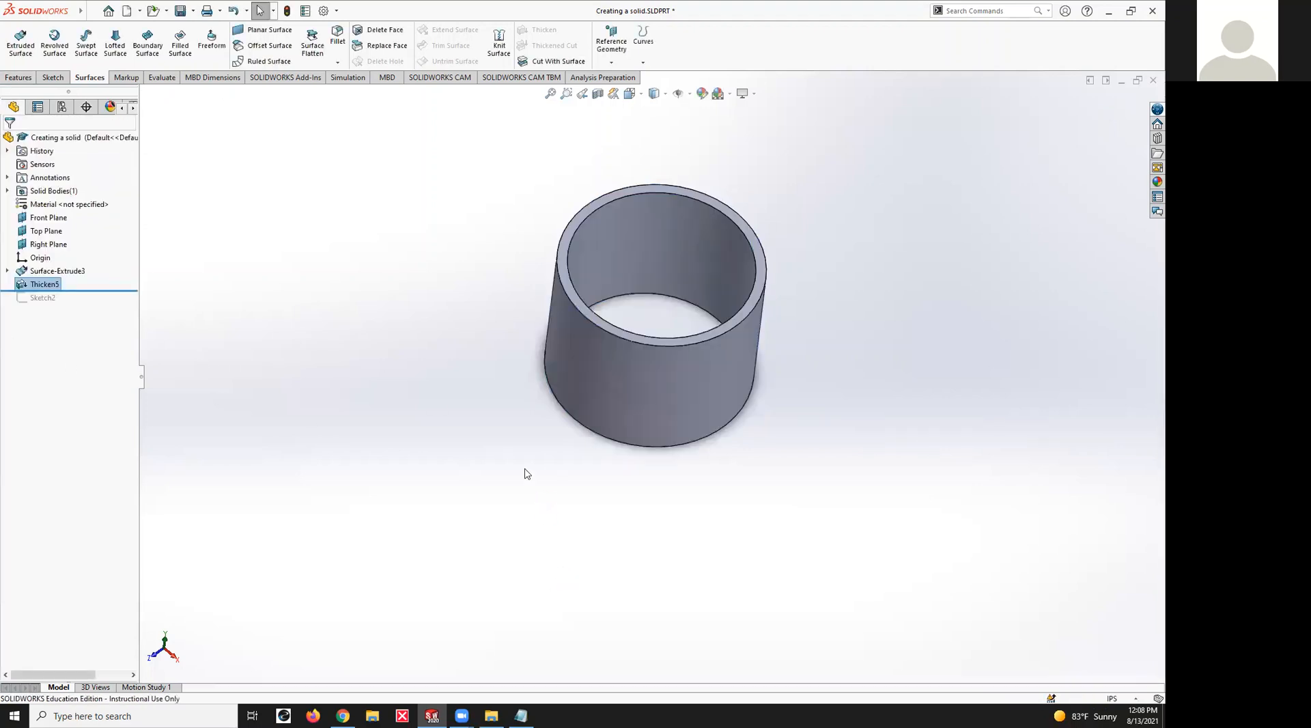
Roll the model back to before the wall's thicken feature and forward again to compare surface and solid bodies
{"action": "mouse_move", "coordinate": [509, 512]}
{"action": "middle_mouse_down"}
{"action": "mouse_move", "coordinate": [524, 618]}
{"action": "mouse_move", "coordinate": [577, 377]}
{"action": "mouse_move", "coordinate": [466, 544]}
{"action": "mouse_move", "coordinate": [514, 527]}
{"action": "middle_mouse_up"}
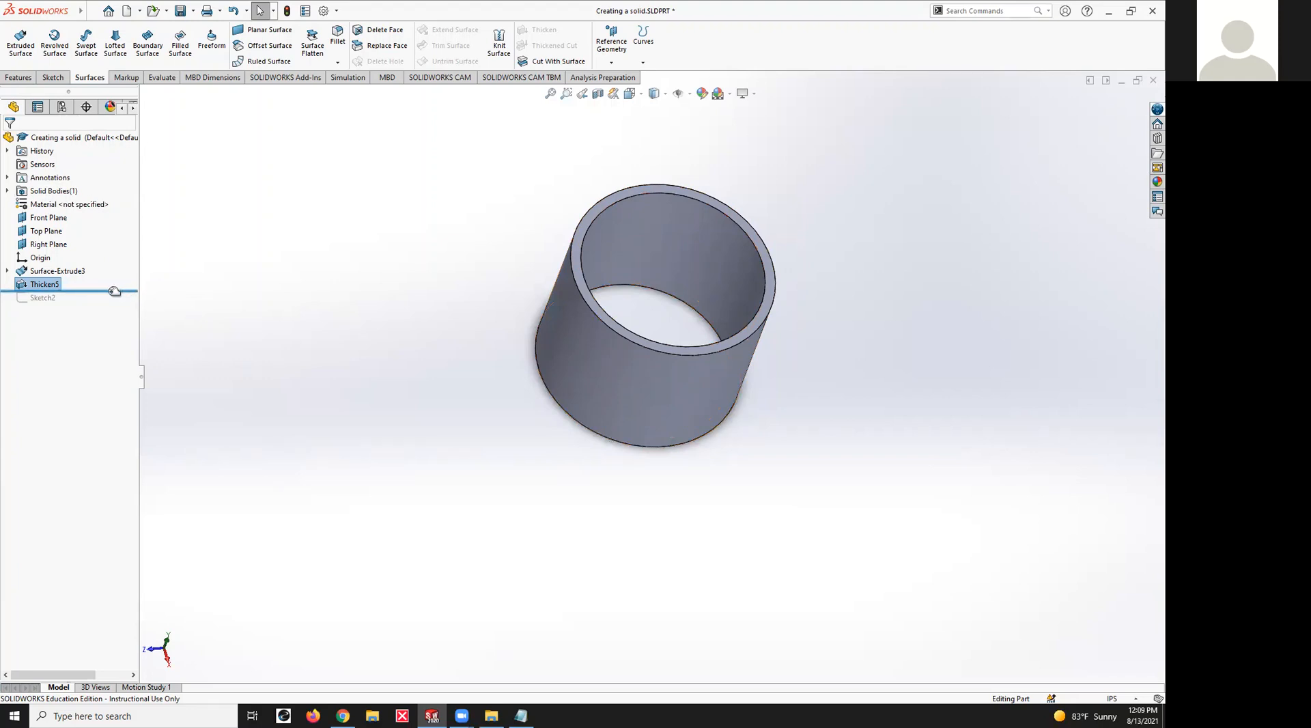
{"action": "left_click_drag", "start_coordinate": [114, 291], "coordinate": [112, 278]}
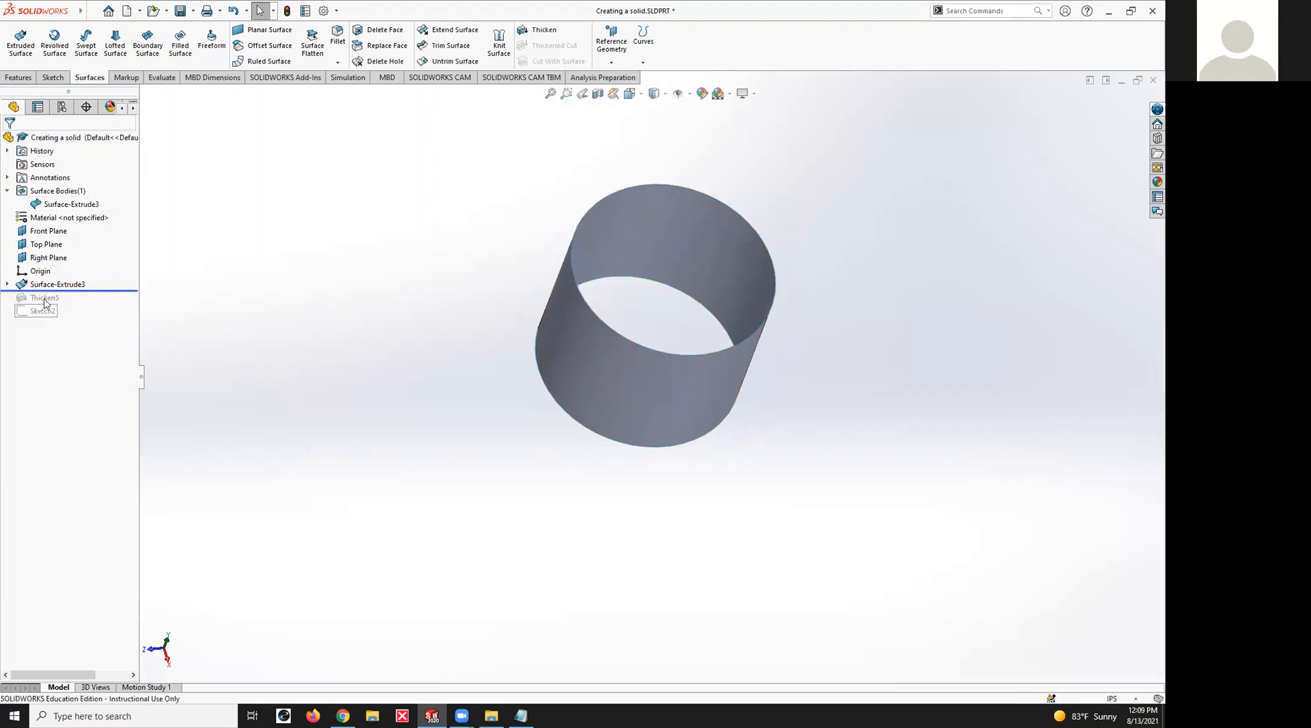
{"action": "left_click_drag", "start_coordinate": [93, 290], "coordinate": [93, 302]}
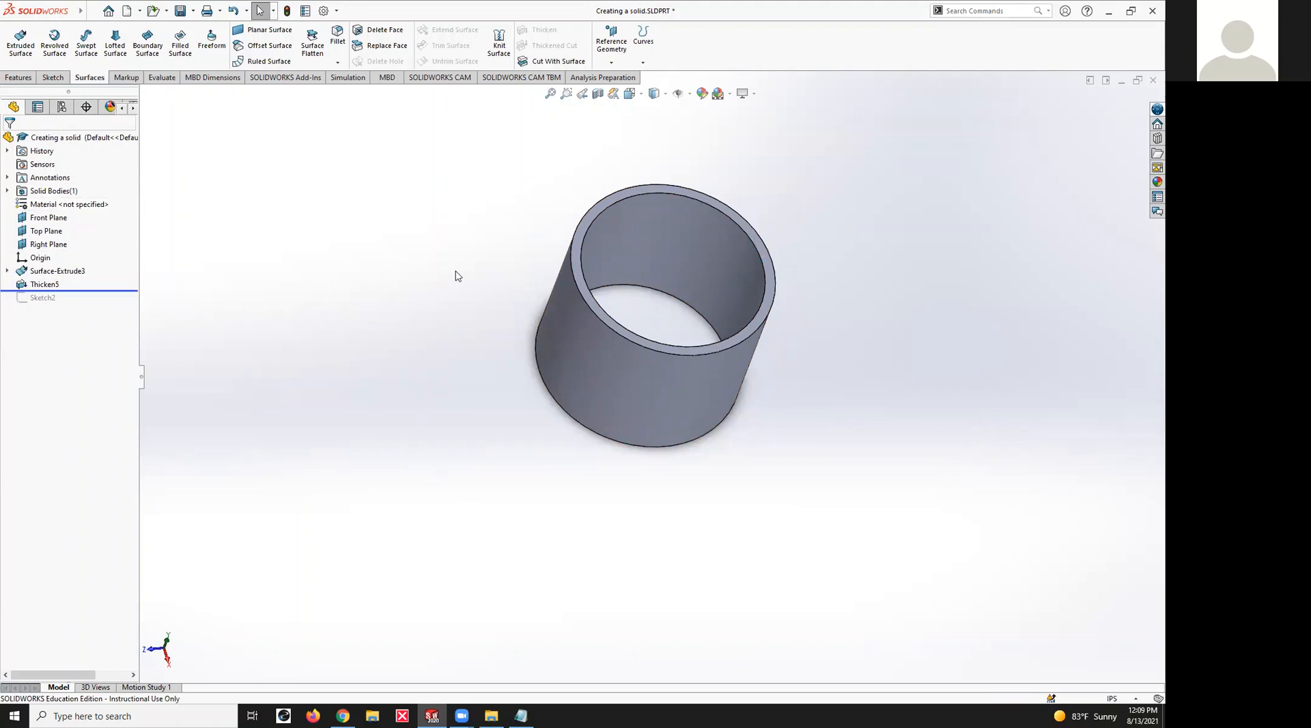
Delete the thicken feature from the cylinder wall
{"action": "right_click", "coordinate": [39, 285]}
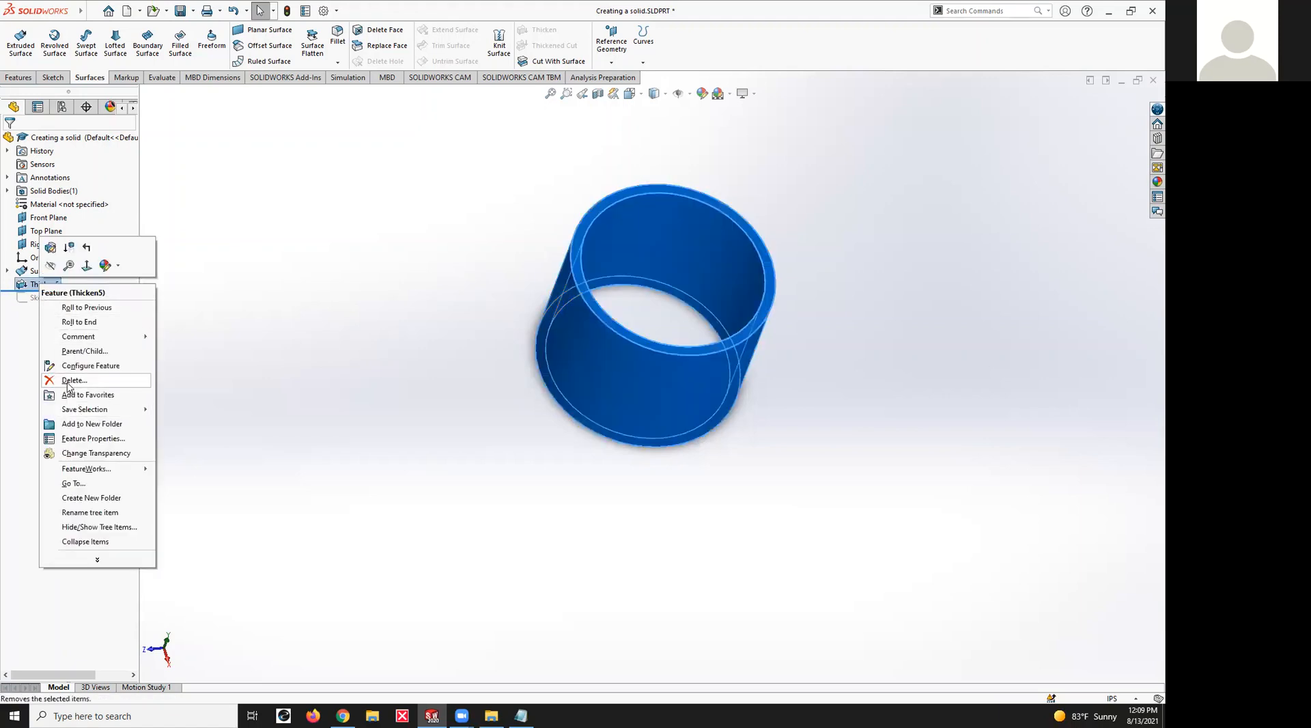
{"action": "left_click", "coordinate": [66, 381]}
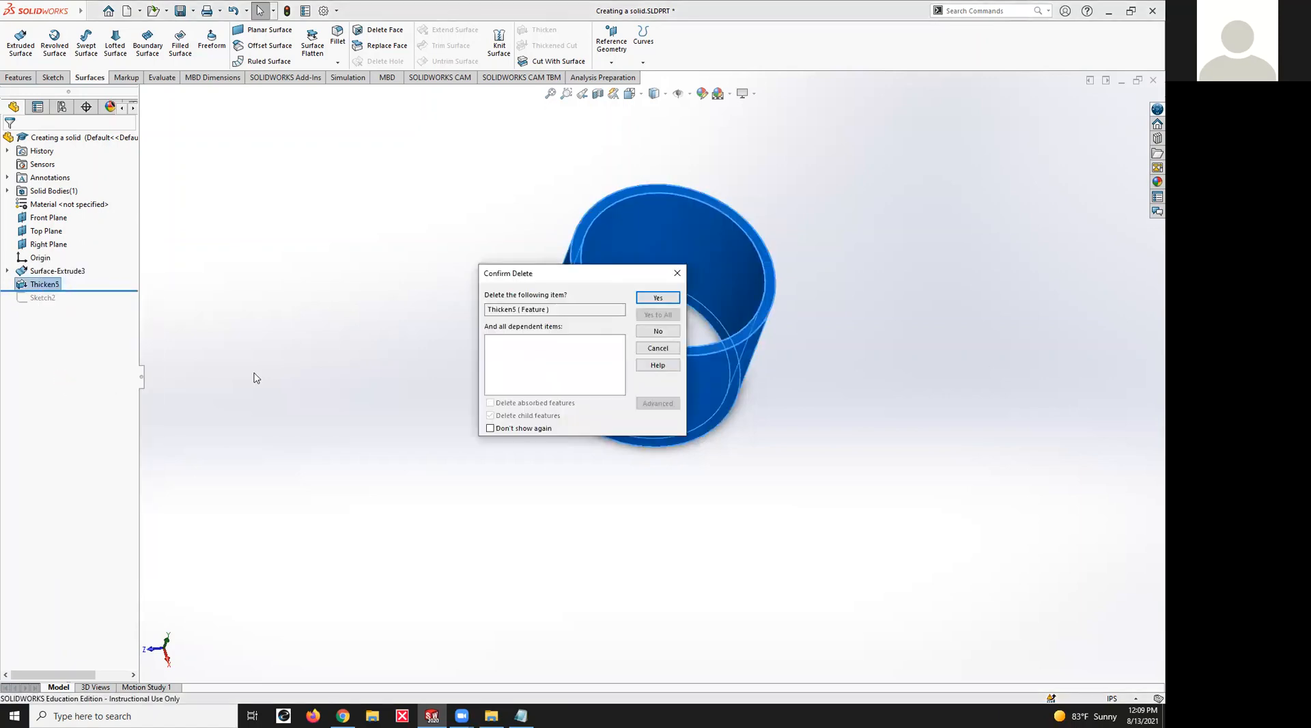
{"action": "left_click", "coordinate": [643, 300]}
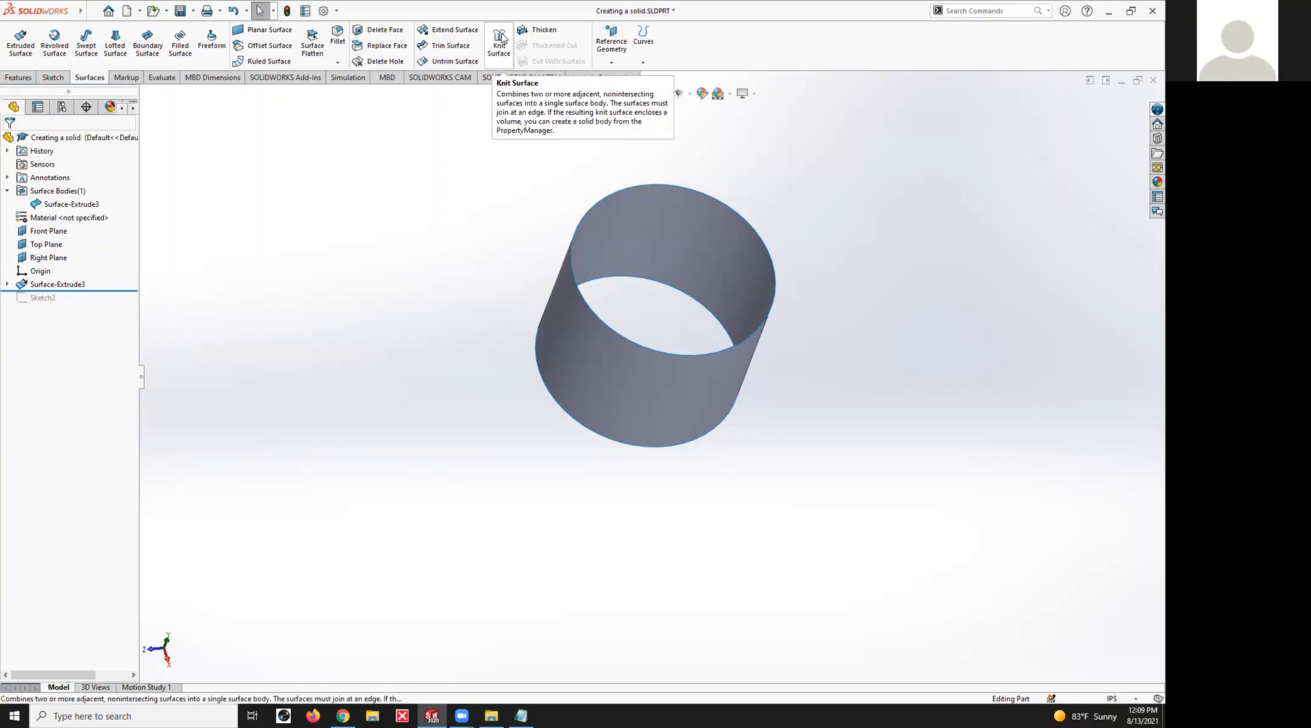
Close the bottom of the cylinder with a filled surface bounded by its lower circular edge, using Contact edge settings
{"action": "left_click", "coordinate": [177, 48]}
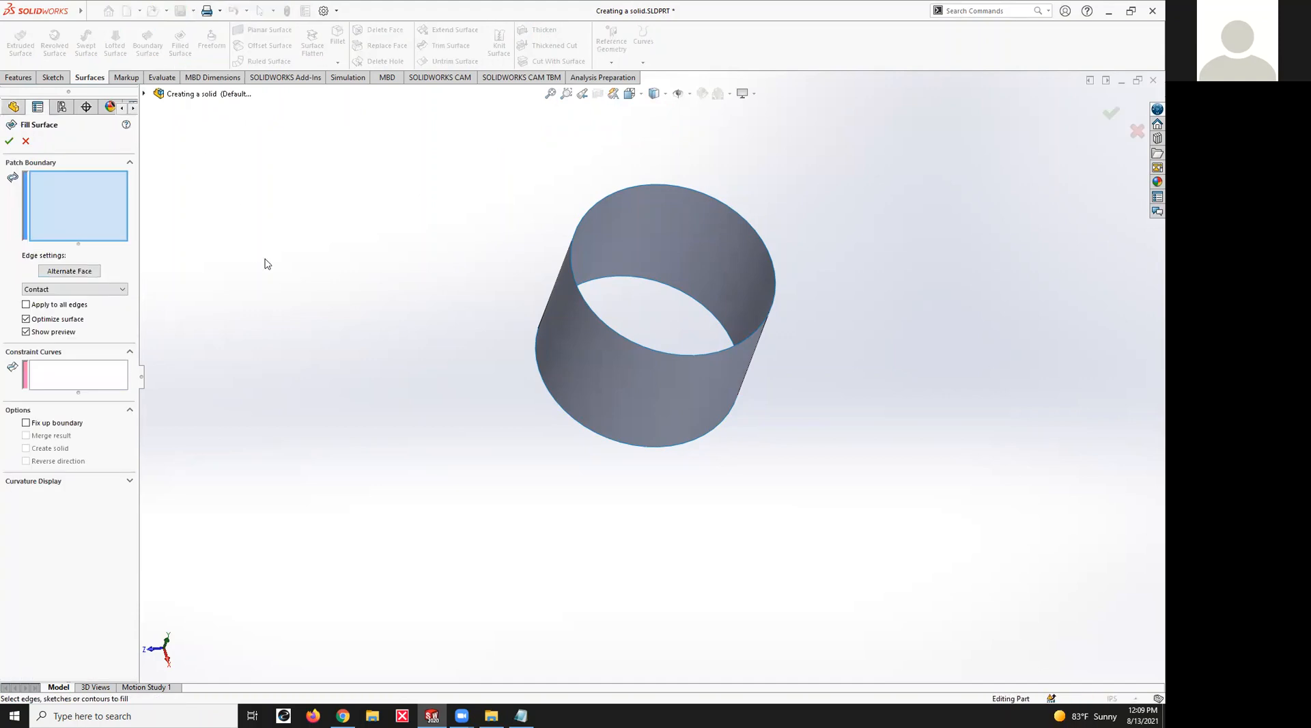
{"action": "left_click", "coordinate": [610, 441]}
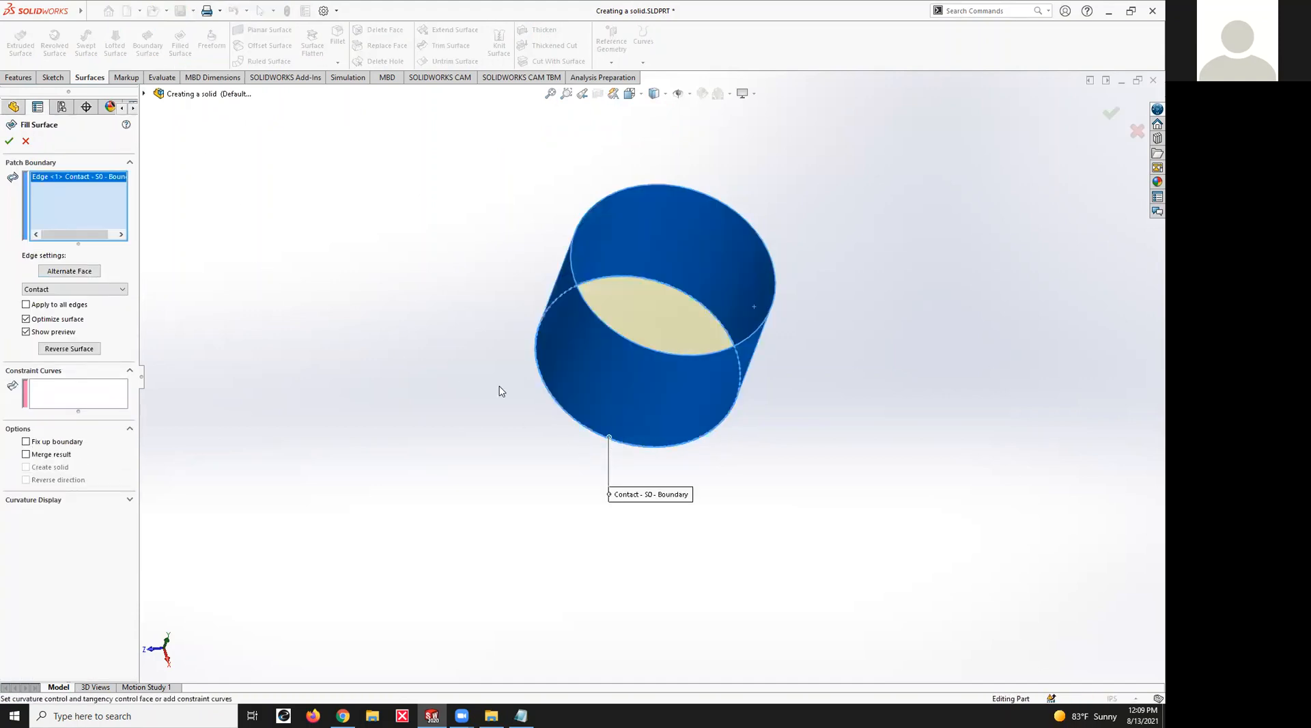
{"action": "left_click", "coordinate": [10, 140]}
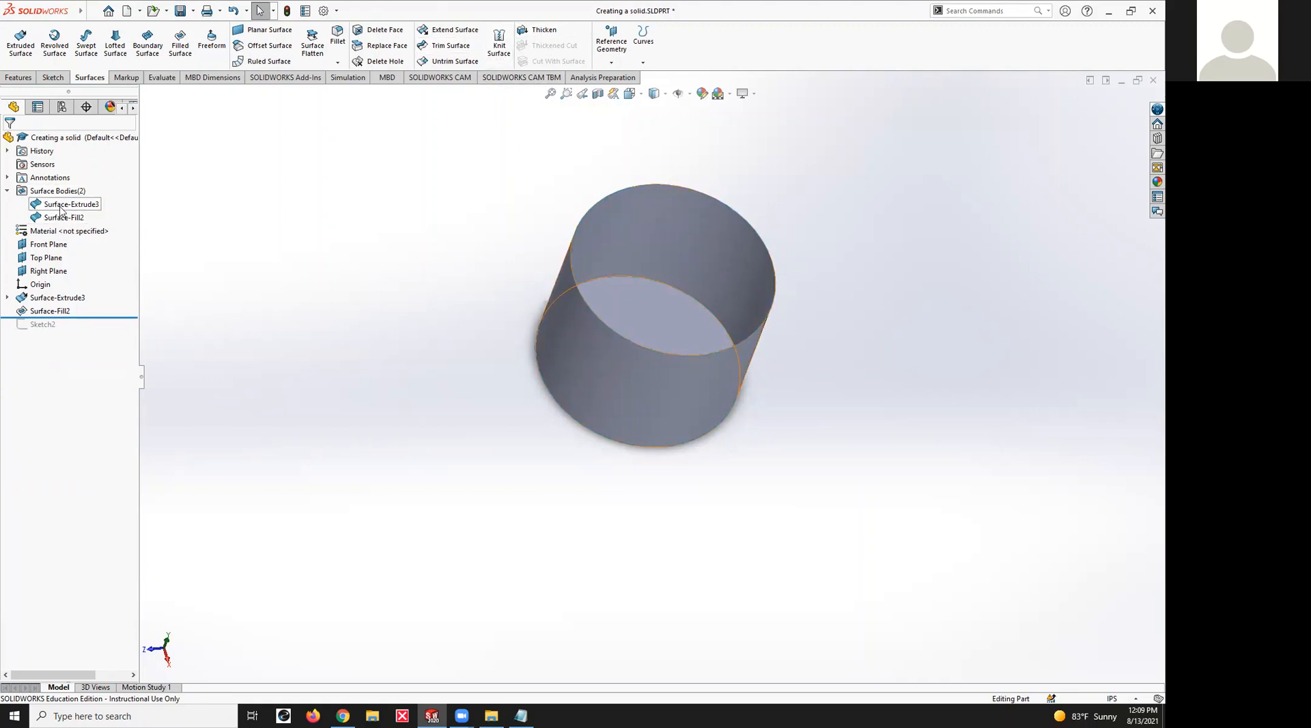
Thicken only the extruded cylinder surface by 0.10 in toward its inside
{"action": "left_click", "coordinate": [541, 31]}
{"action": "left_click", "coordinate": [642, 241]}
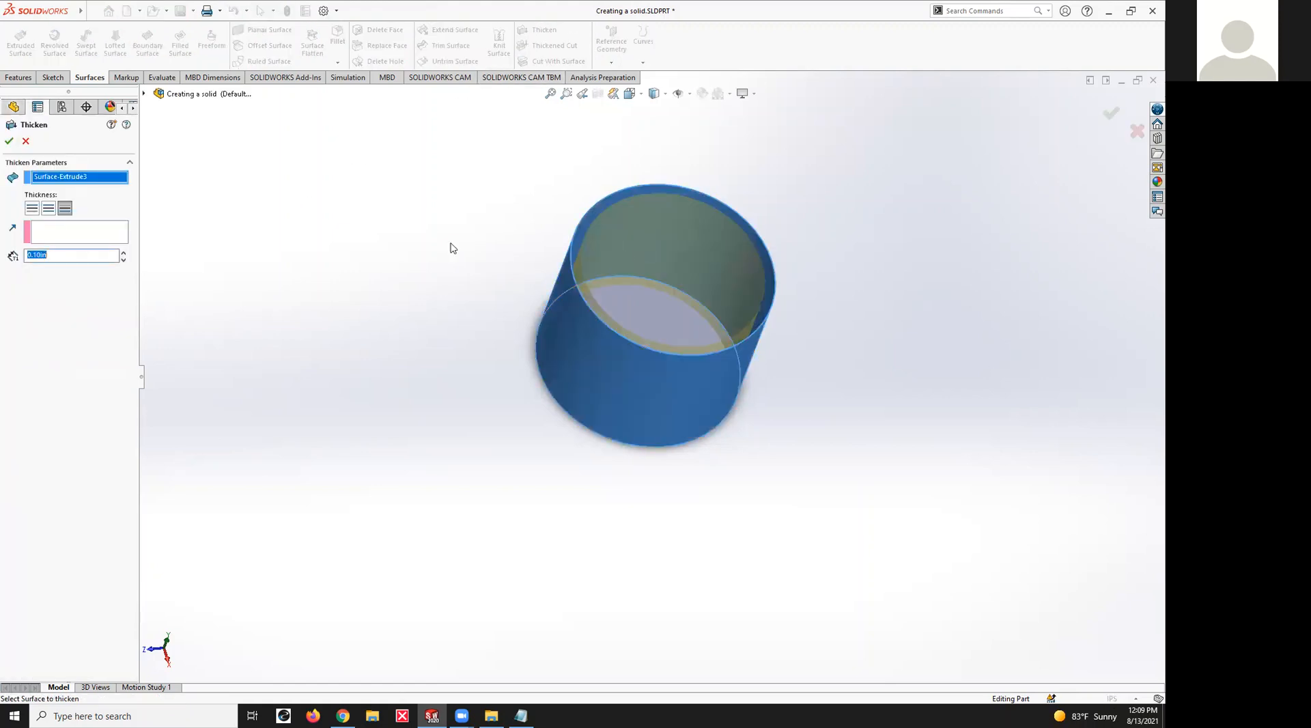
{"action": "left_click", "coordinate": [9, 141]}
Thicken the filled bottom surface by 0.10 in on both sides, merging it with the wall
{"action": "left_click", "coordinate": [663, 309]}
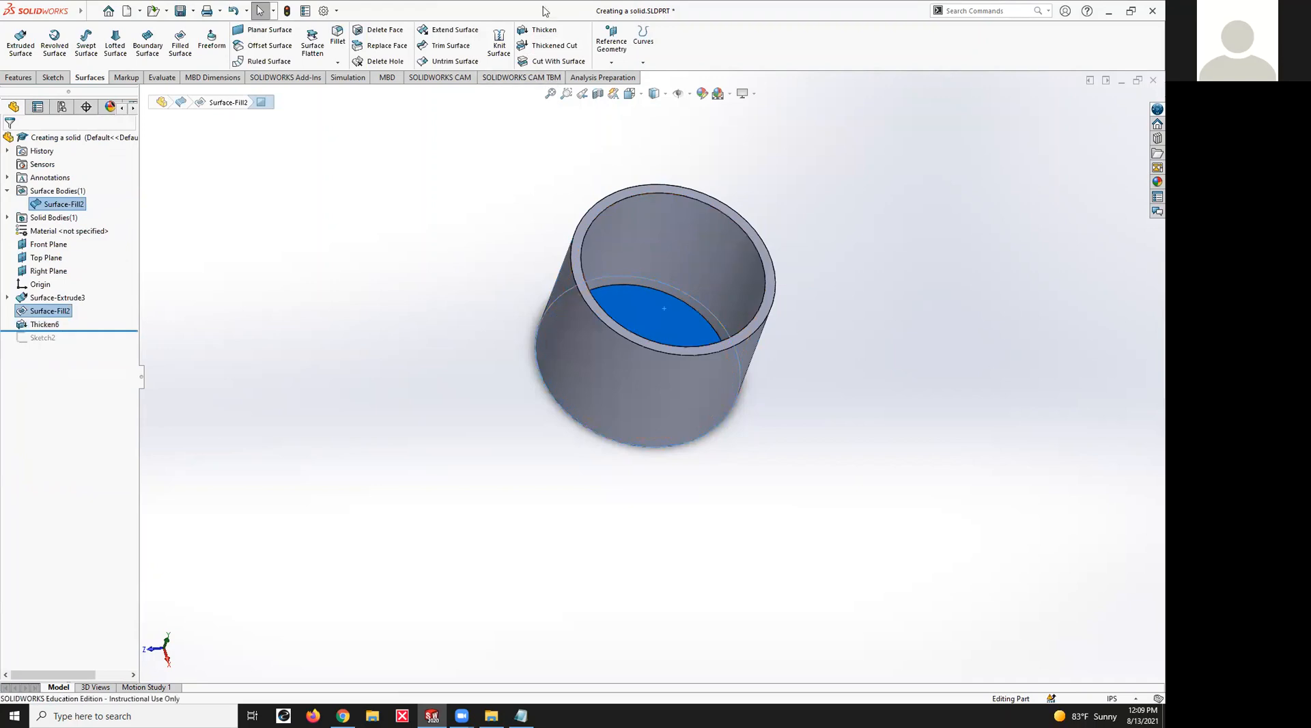
{"action": "left_click", "coordinate": [543, 32]}
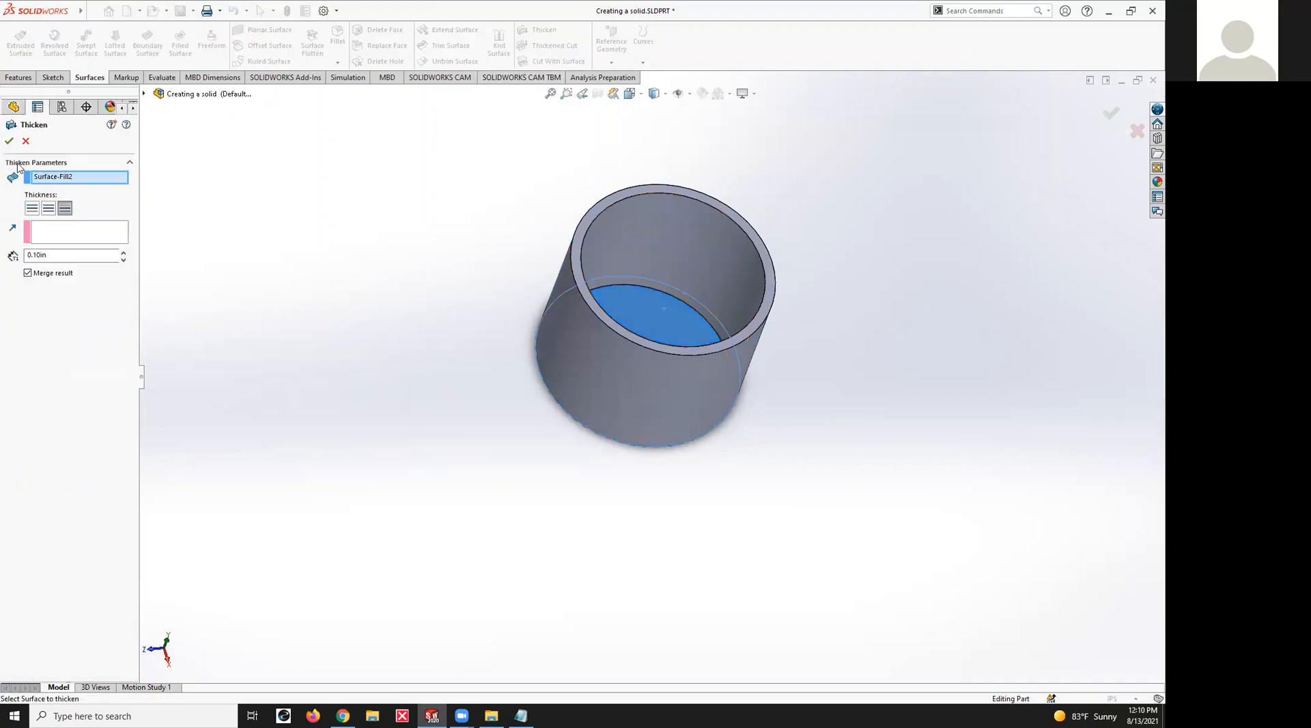
{"action": "middle_click_drag", "start_coordinate": [346, 380], "coordinate": [416, 249]}
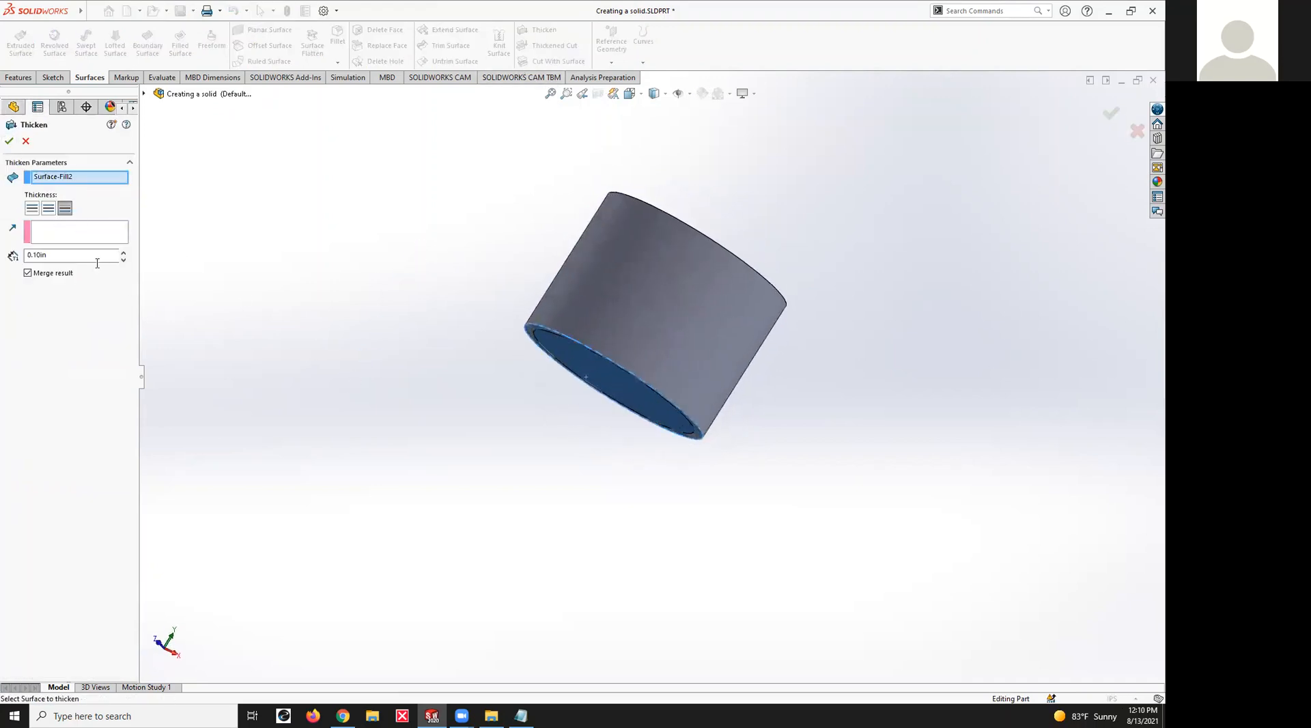
{"action": "left_click", "coordinate": [49, 210]}
{"action": "left_click", "coordinate": [9, 140]}
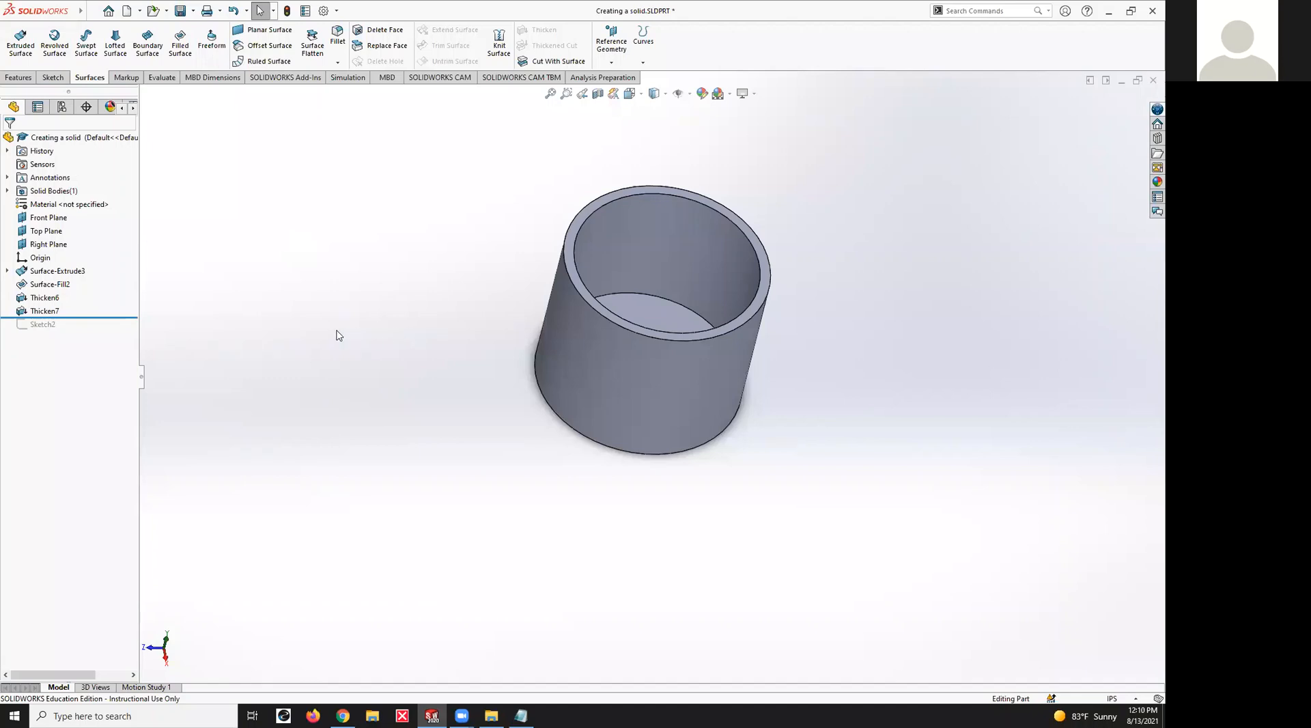
Edit the bottom's thicken feature so the thickness is applied to side 2 only
{"action": "left_click", "coordinate": [35, 312]}
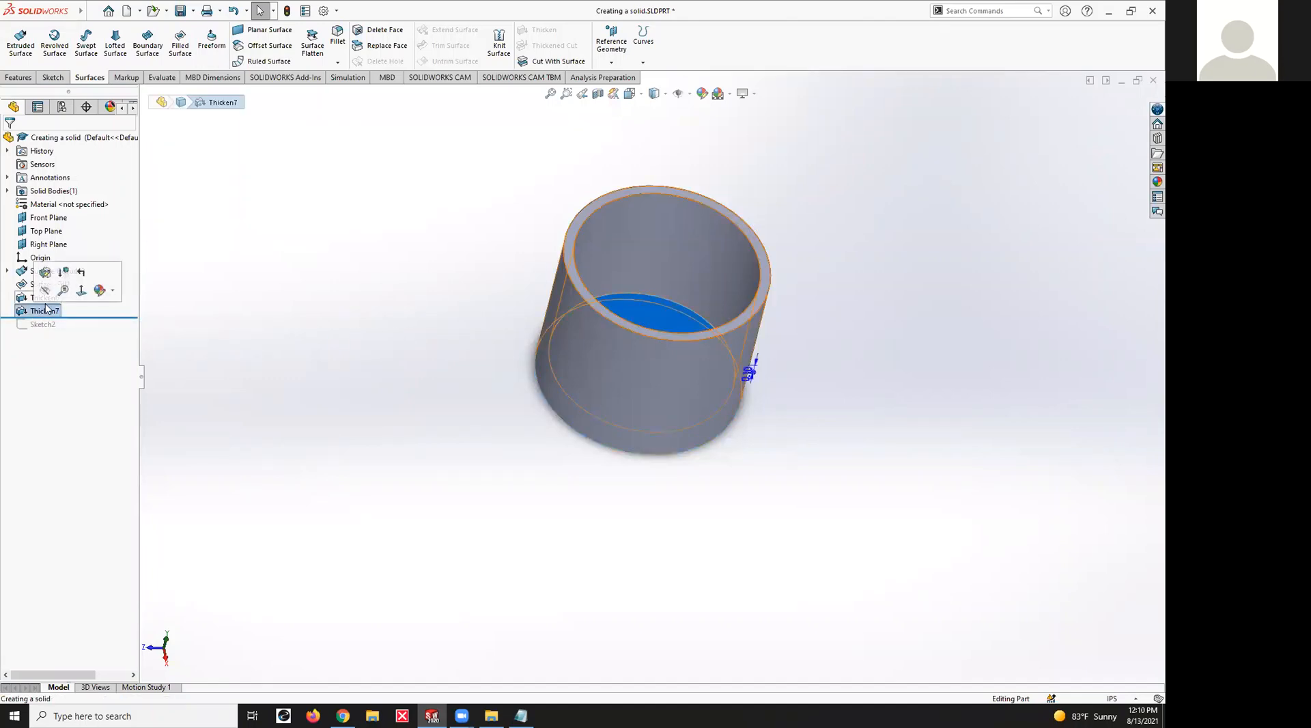
{"action": "right_click", "coordinate": [38, 313]}
{"action": "left_click", "coordinate": [48, 278]}
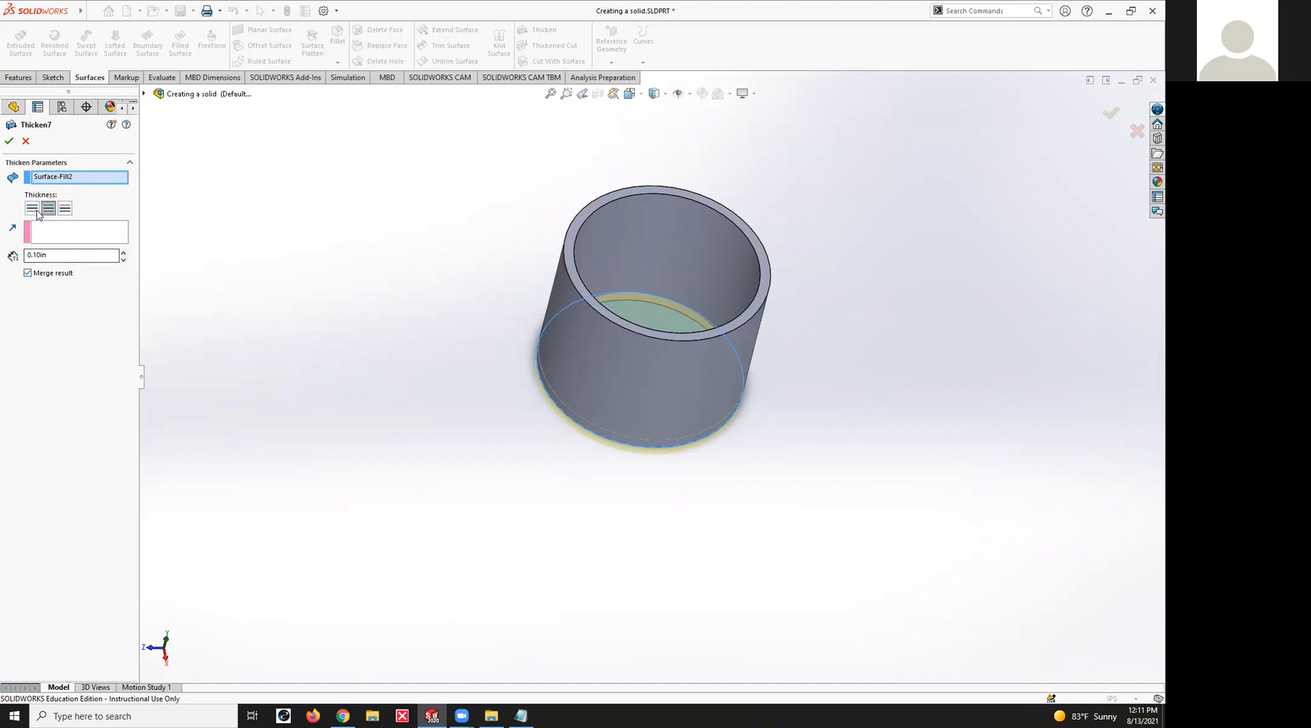
{"action": "left_click", "coordinate": [66, 208]}
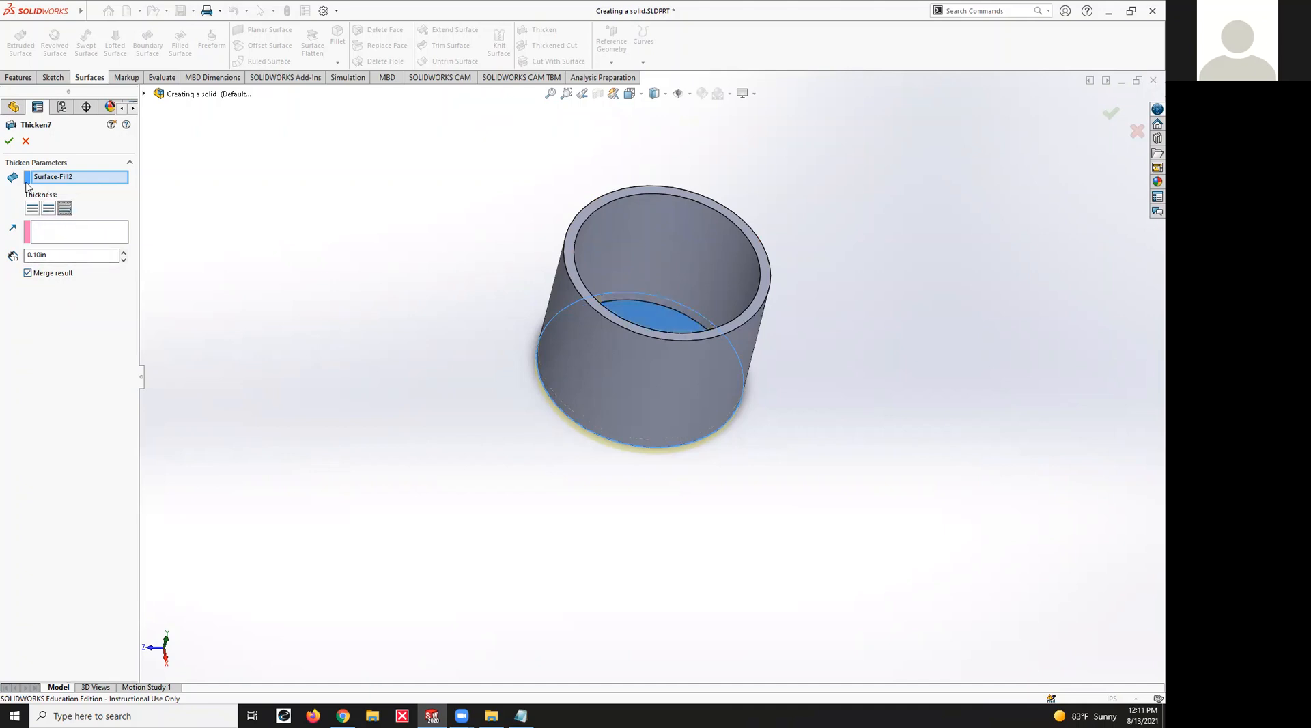
{"action": "left_click", "coordinate": [8, 141]}
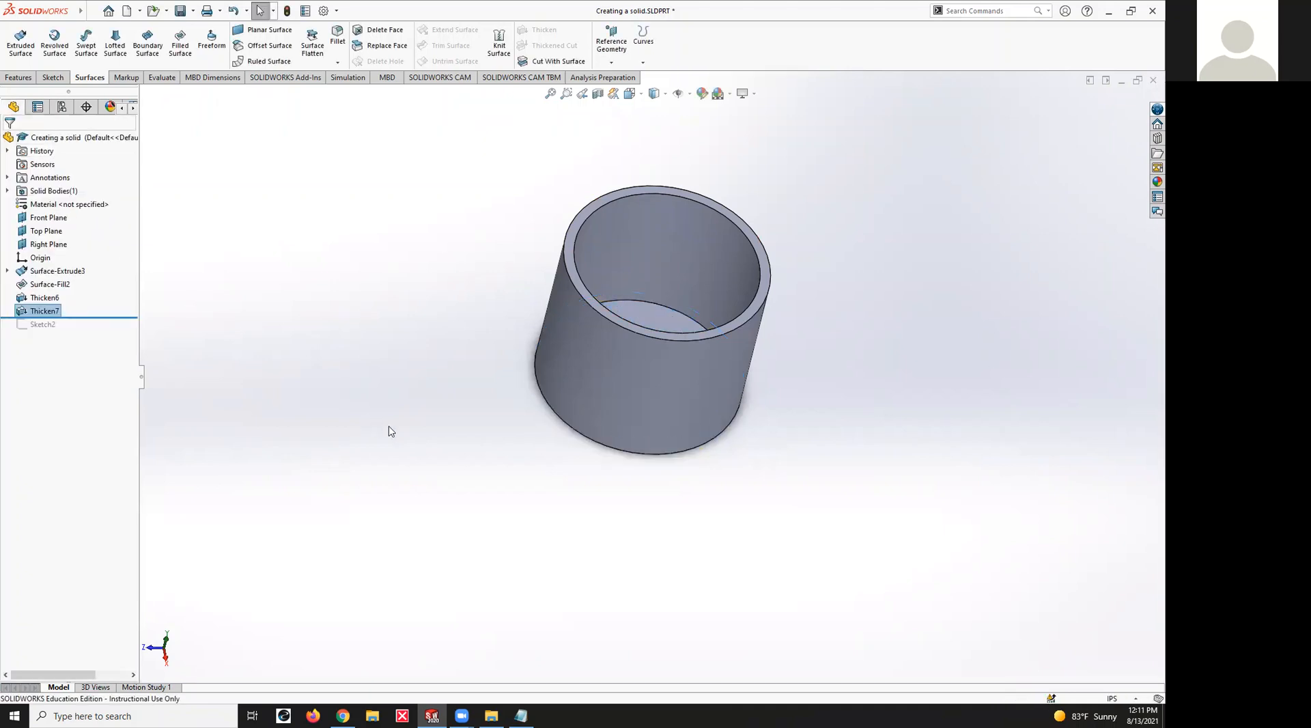
Inspect the joint between wall and bottom in a section view on the Front Plane, then close the section
{"action": "middle_click_drag", "start_coordinate": [483, 477], "coordinate": [551, 294]}
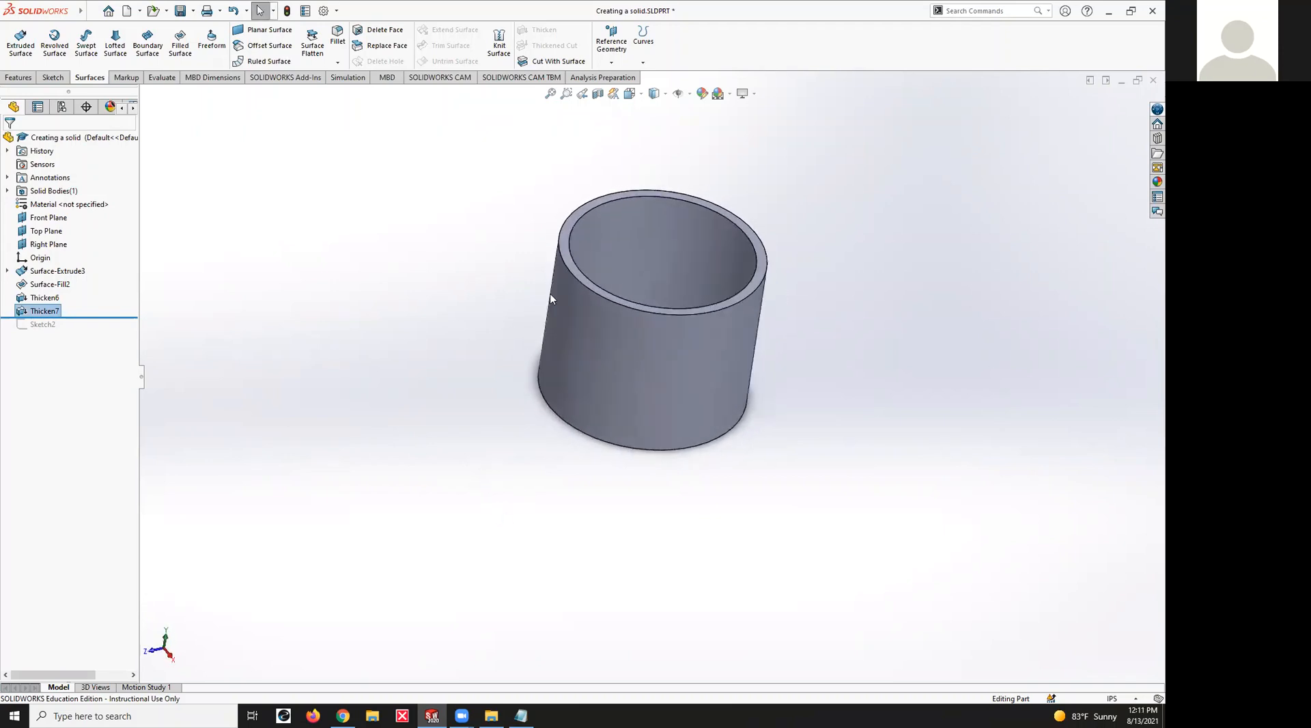
{"action": "left_click", "coordinate": [598, 93]}
{"action": "middle_click_drag", "start_coordinate": [551, 530], "coordinate": [580, 475]}
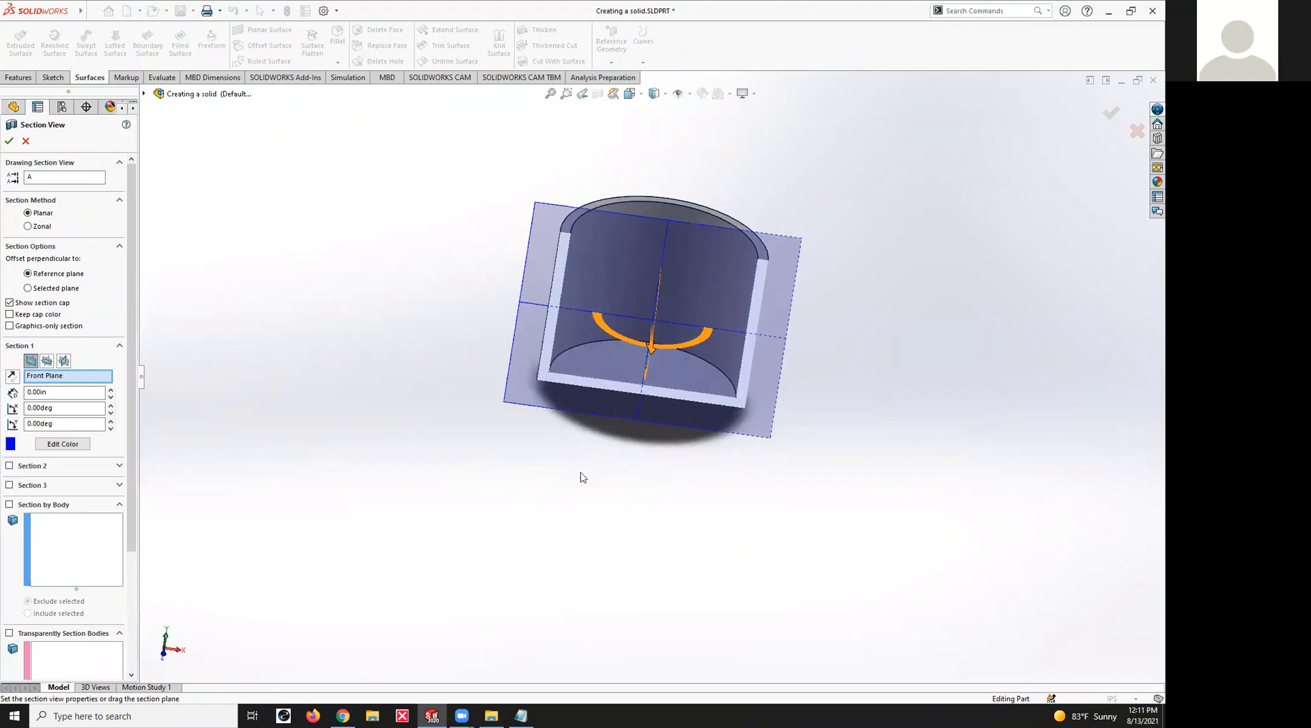
{"action": "left_click", "coordinate": [26, 141]}
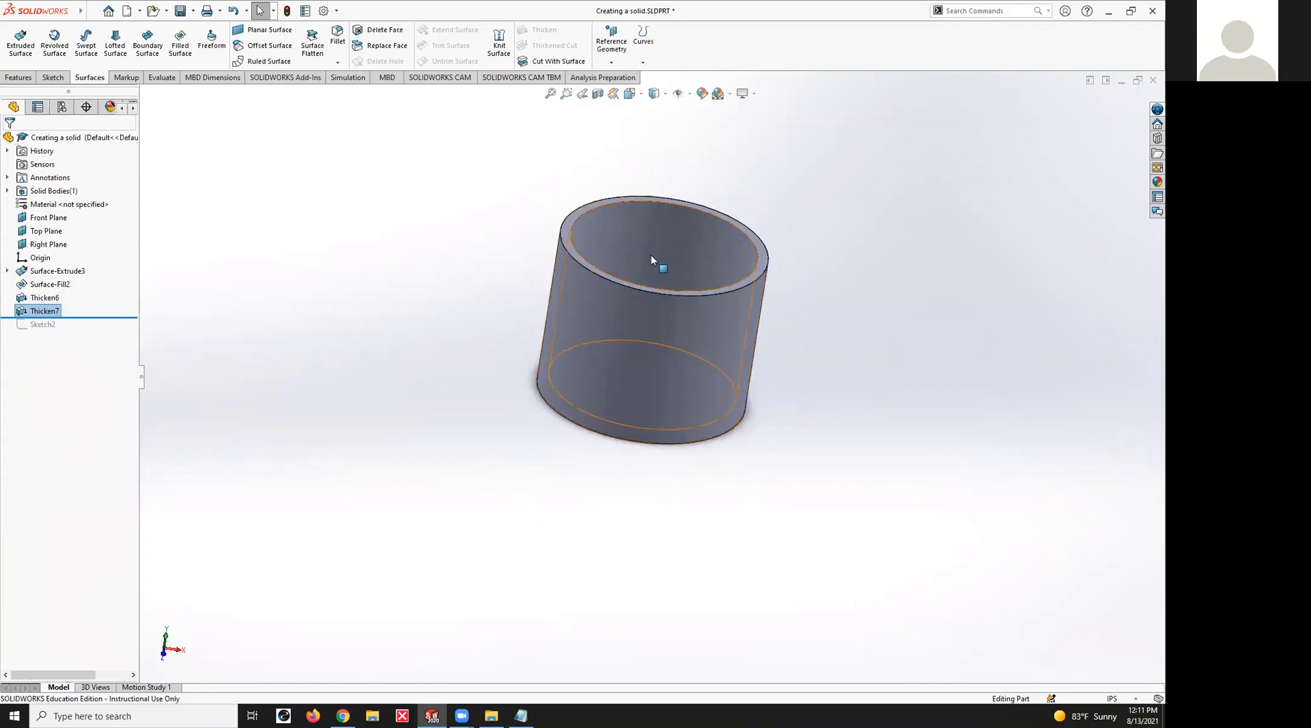
{"action": "middle_click_drag", "start_coordinate": [820, 284], "coordinate": [828, 365]}
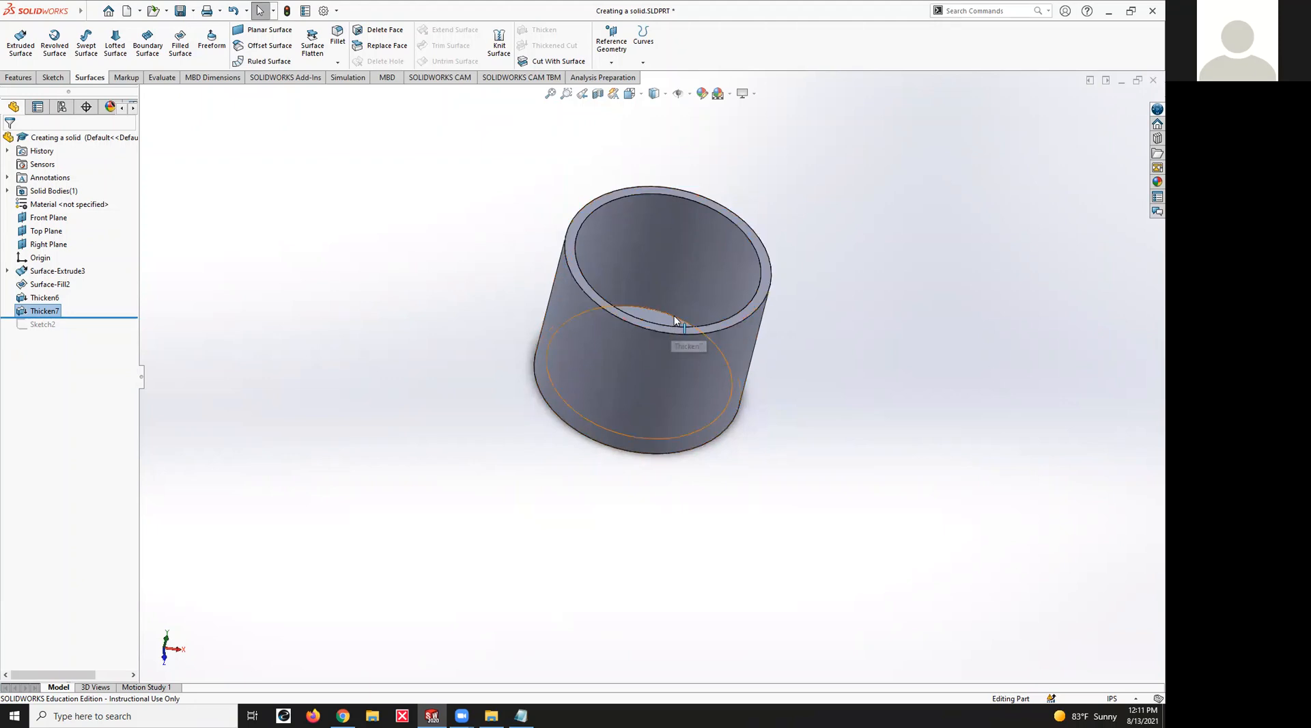
Delete the thicken features of both the bottom and the cylinder wall
{"action": "right_click", "coordinate": [44, 313]}
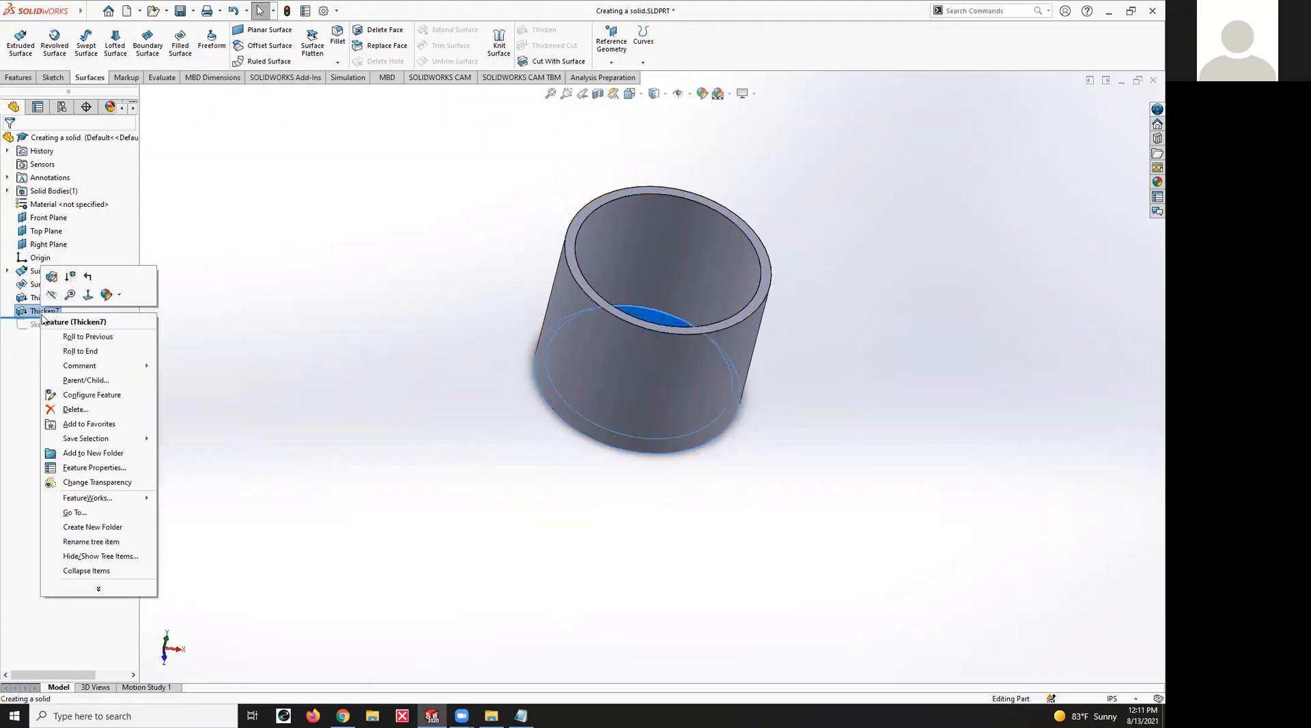
{"action": "left_click", "coordinate": [82, 408]}
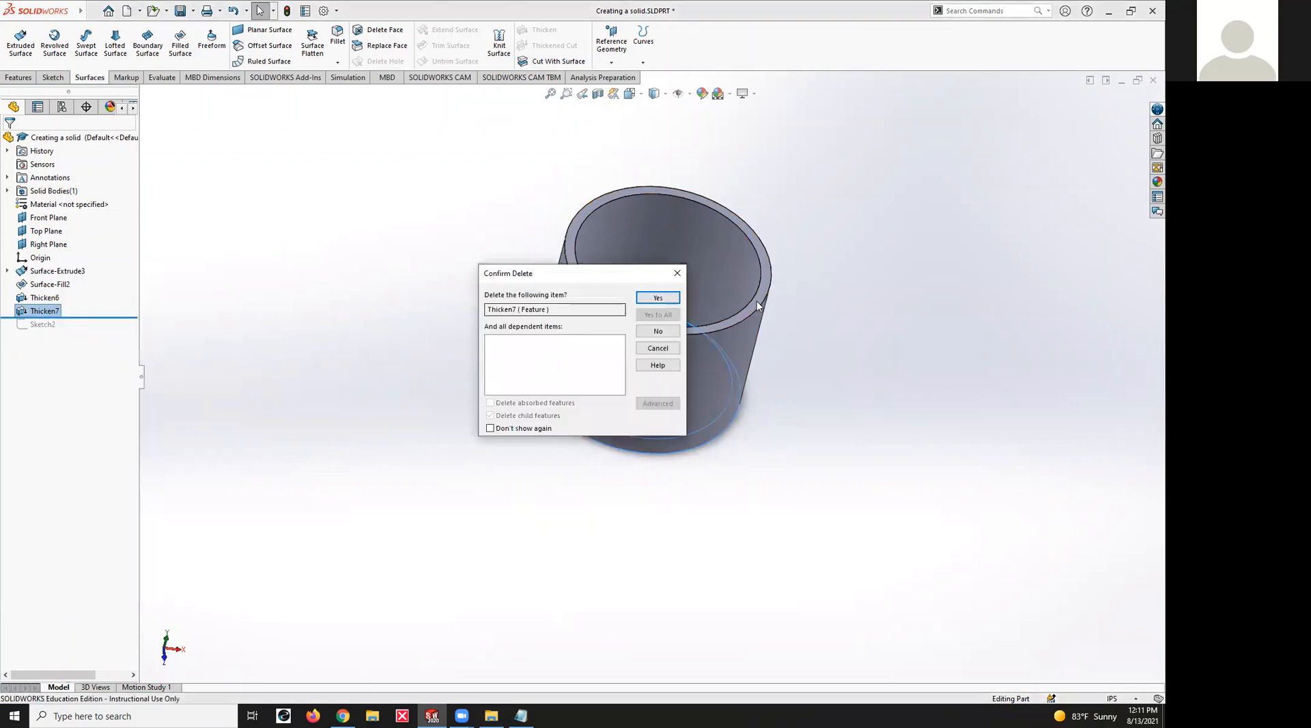
{"action": "left_click", "coordinate": [662, 299]}
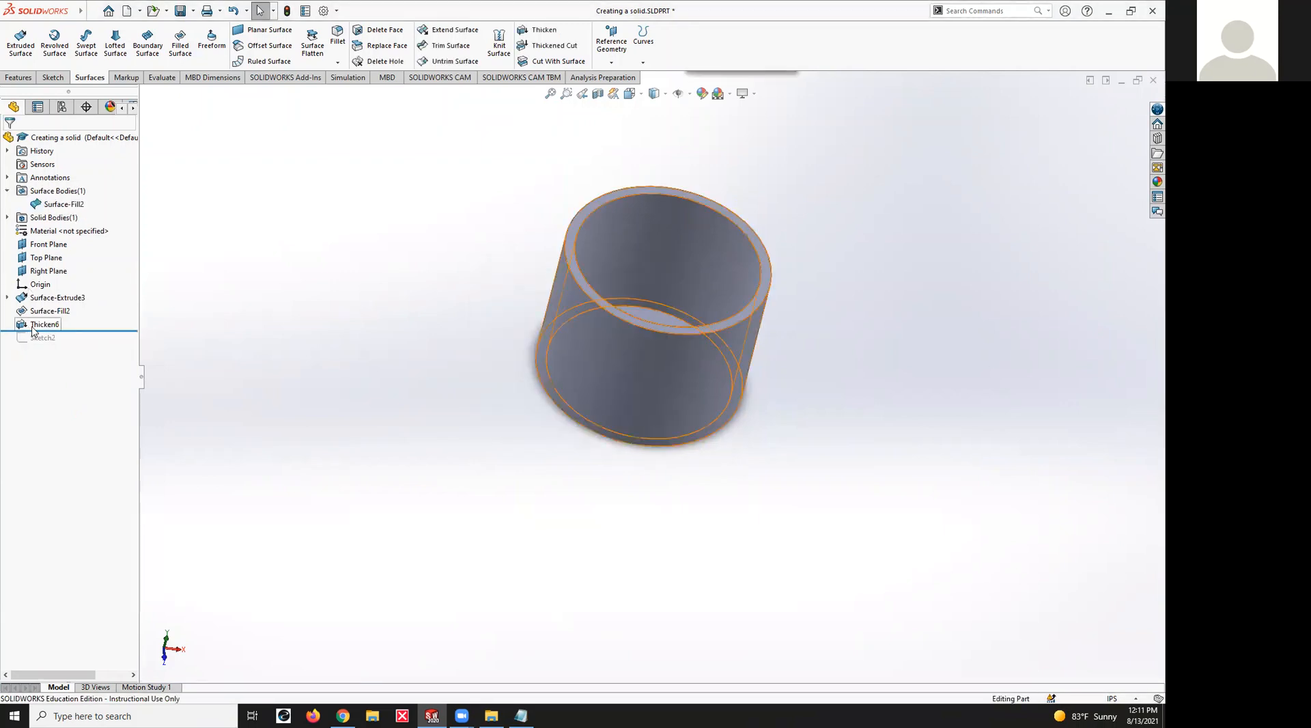
{"action": "right_click", "coordinate": [32, 326]}
{"action": "left_click", "coordinate": [66, 423]}
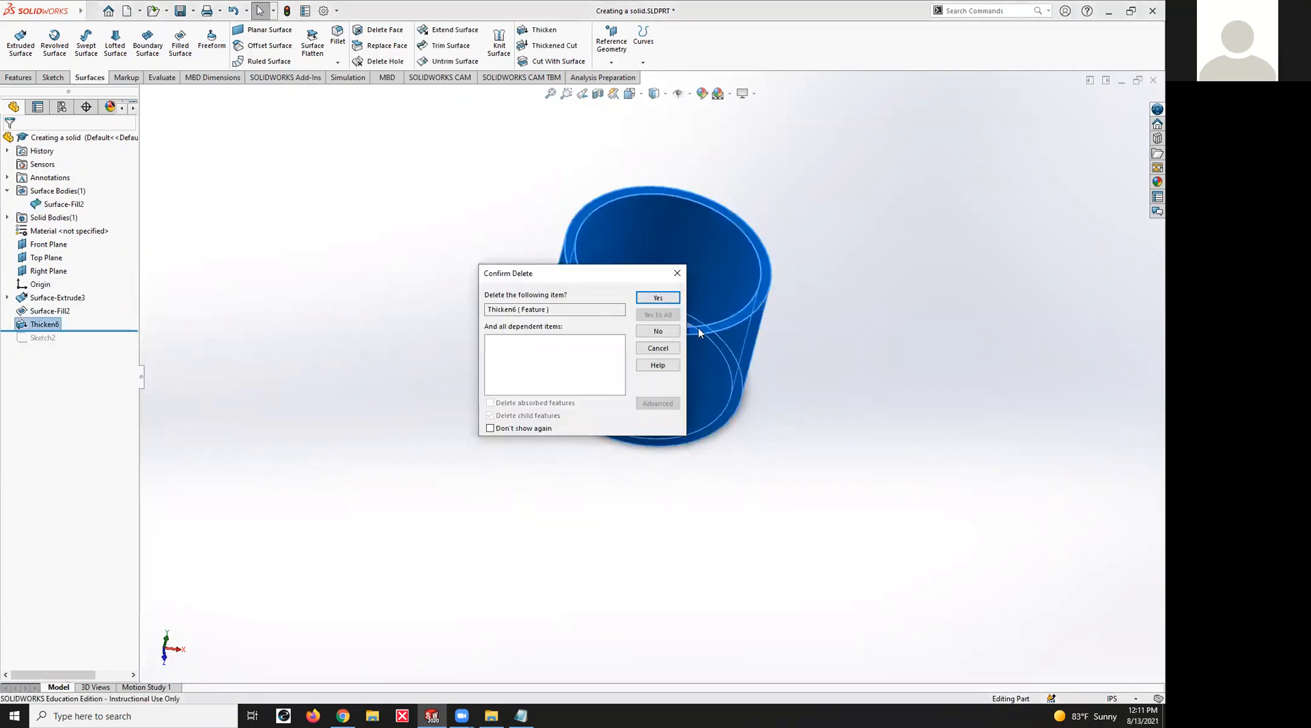
{"action": "left_click", "coordinate": [663, 298]}
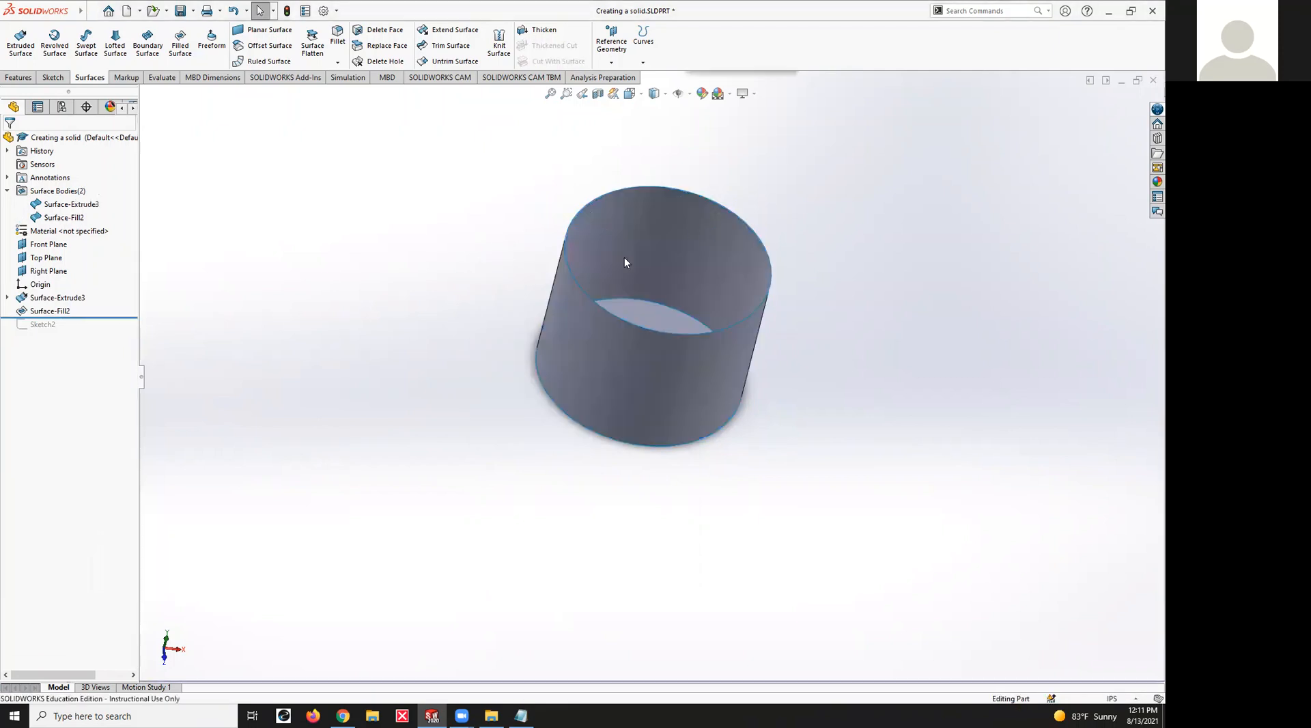
Knit the extruded cylinder surface and the filled bottom surface into one surface body, with gap control turned off
{"action": "mouse_move", "coordinate": [882, 322]}
{"action": "middle_mouse_down"}
{"action": "mouse_move", "coordinate": [858, 380]}
{"action": "mouse_move", "coordinate": [875, 340]}
{"action": "middle_mouse_up"}
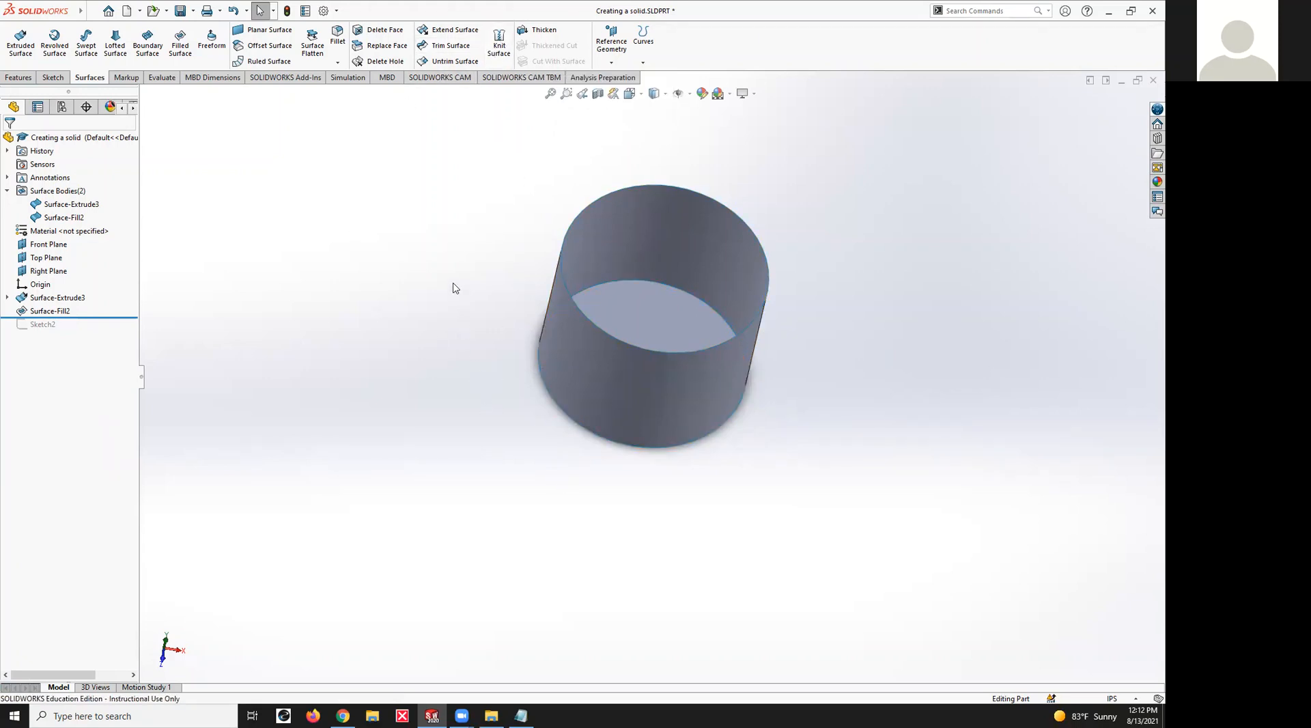
{"action": "left_click", "coordinate": [489, 47]}
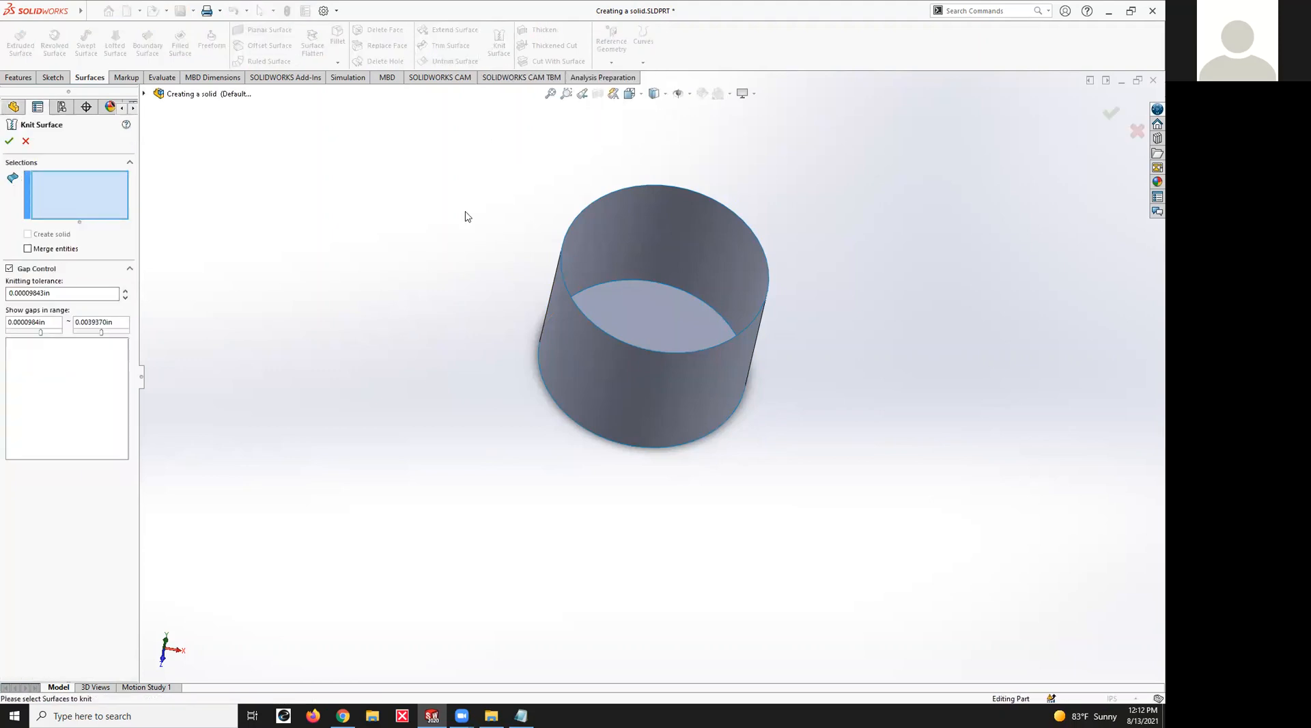
{"action": "left_click", "coordinate": [593, 382]}
{"action": "left_click", "coordinate": [629, 300]}
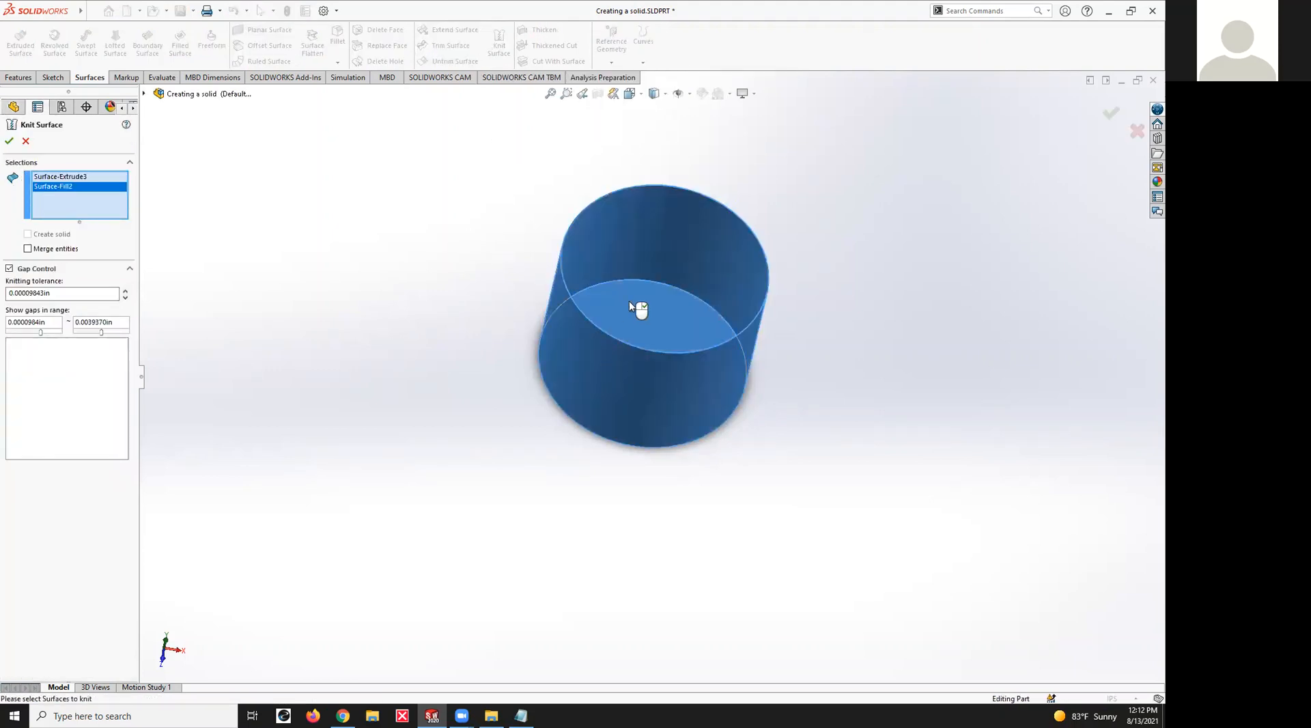
{"action": "left_click", "coordinate": [9, 269]}
{"action": "left_click", "coordinate": [9, 142]}
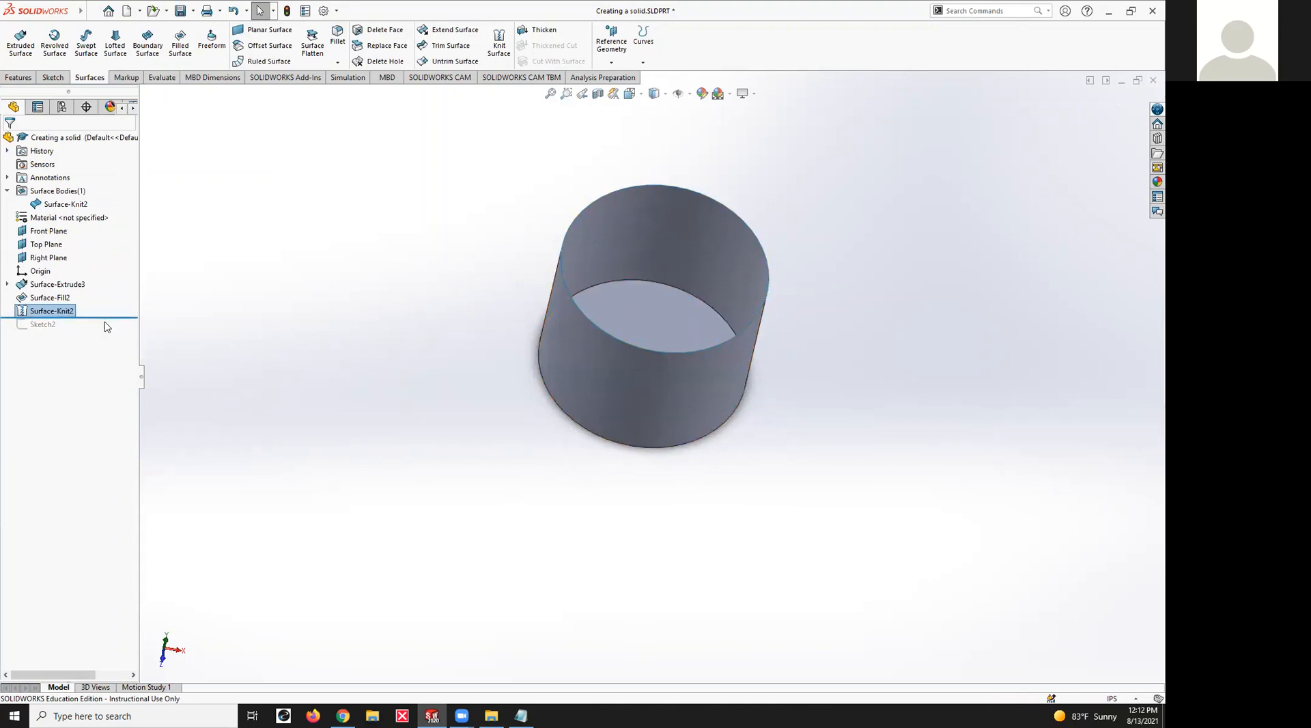
Roll the model back to before the knit feature and forward again to compare the surface bodies
{"action": "left_click_drag", "start_coordinate": [115, 317], "coordinate": [106, 304]}
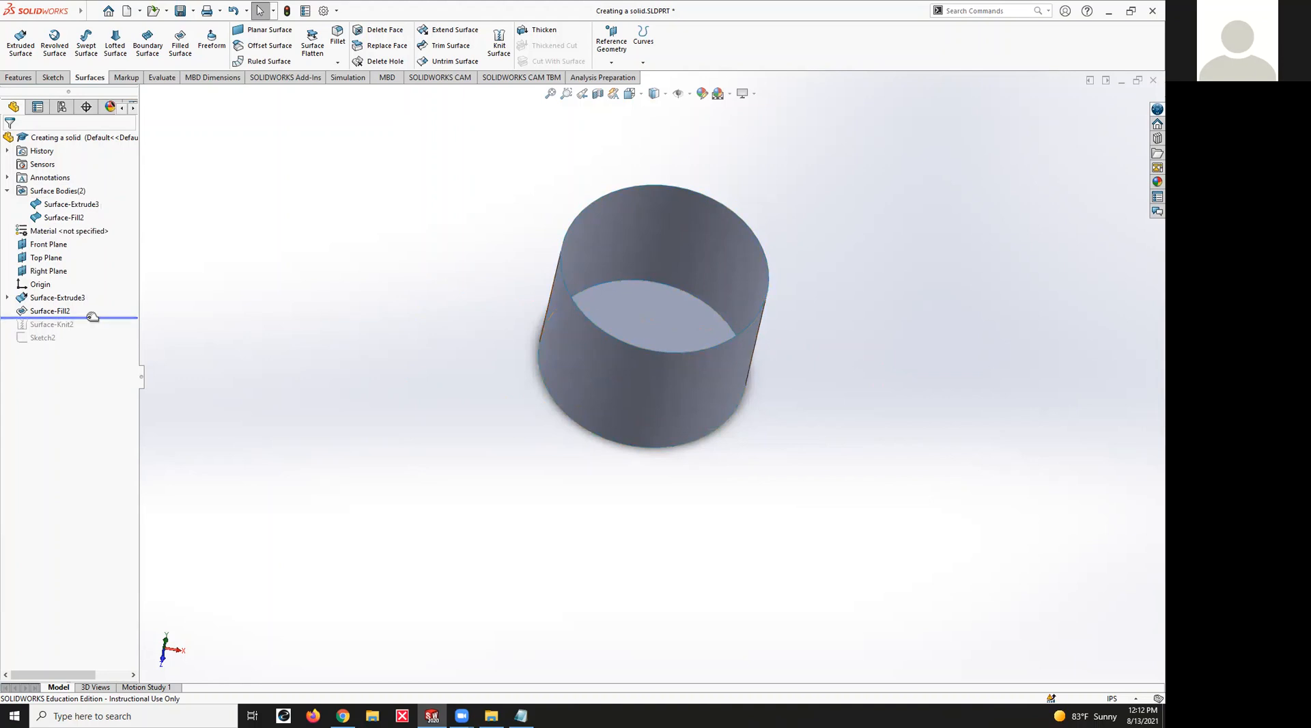
{"action": "left_click_drag", "start_coordinate": [88, 318], "coordinate": [95, 335]}
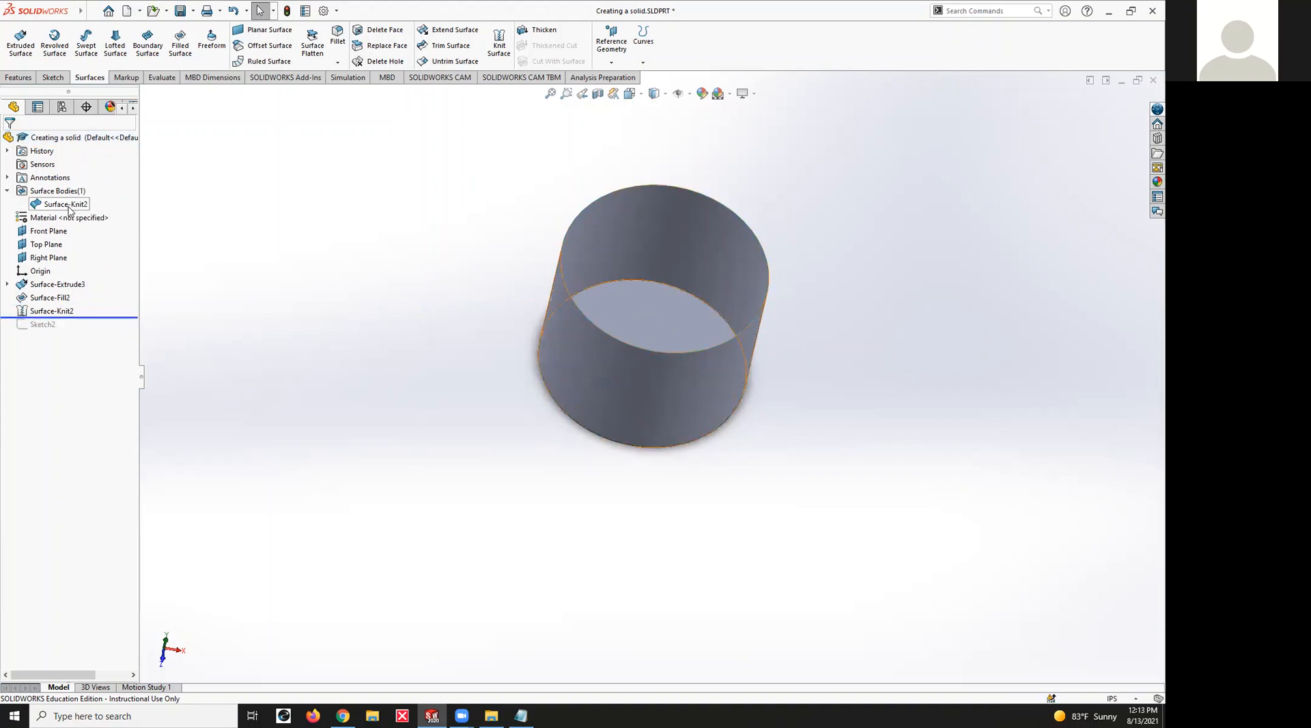
Thicken the knitted surface by 0.10 in on both sides
{"action": "left_click", "coordinate": [533, 31]}
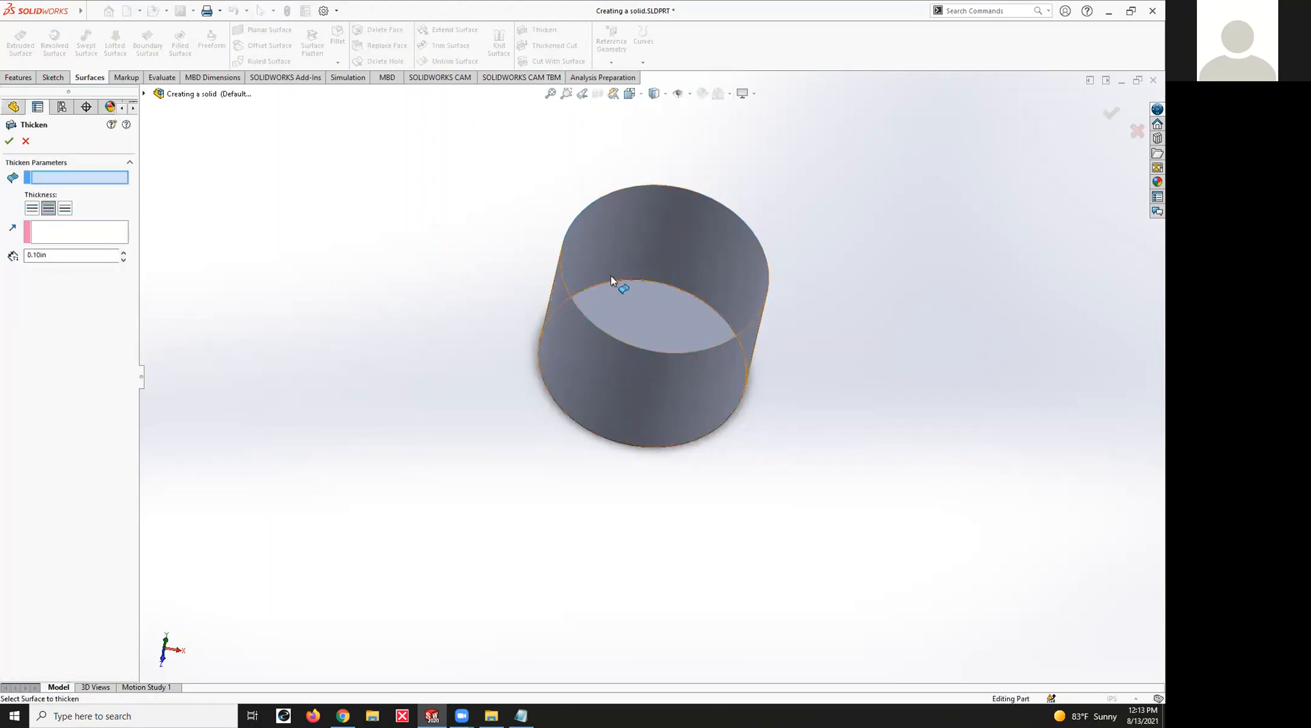
{"action": "left_click", "coordinate": [626, 232]}
{"action": "left_click", "coordinate": [8, 142]}
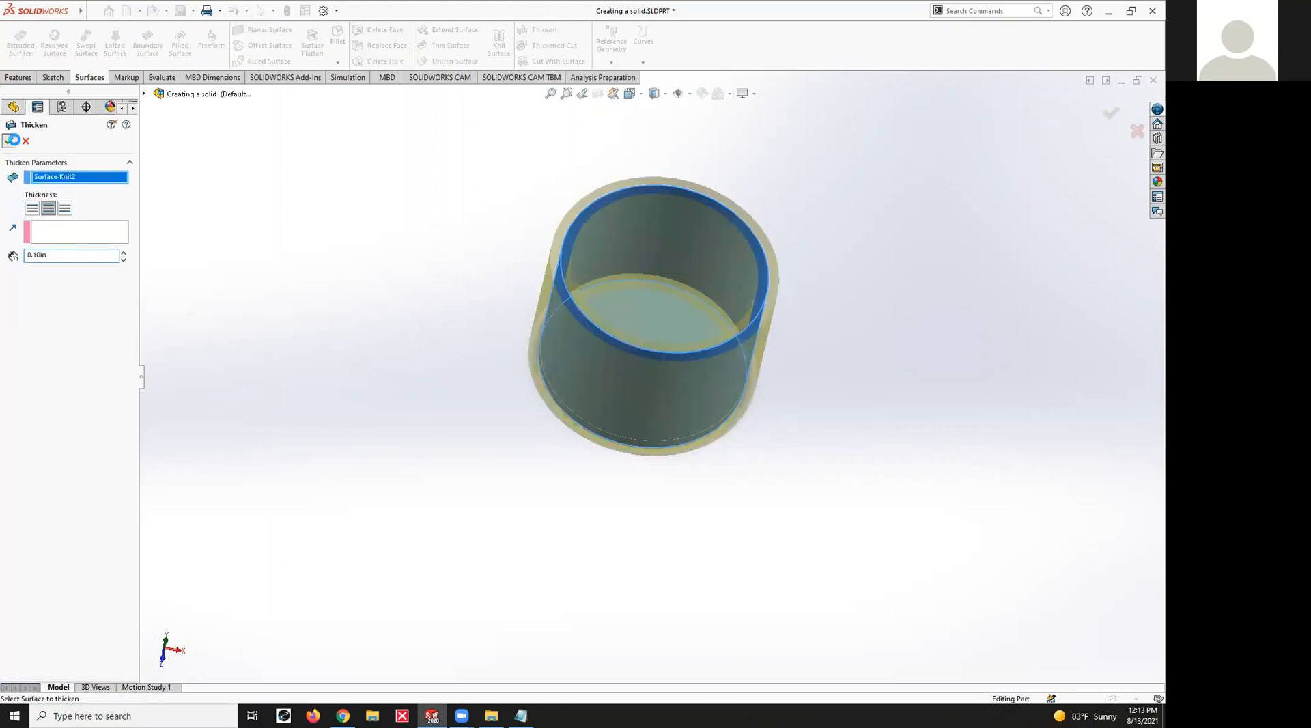